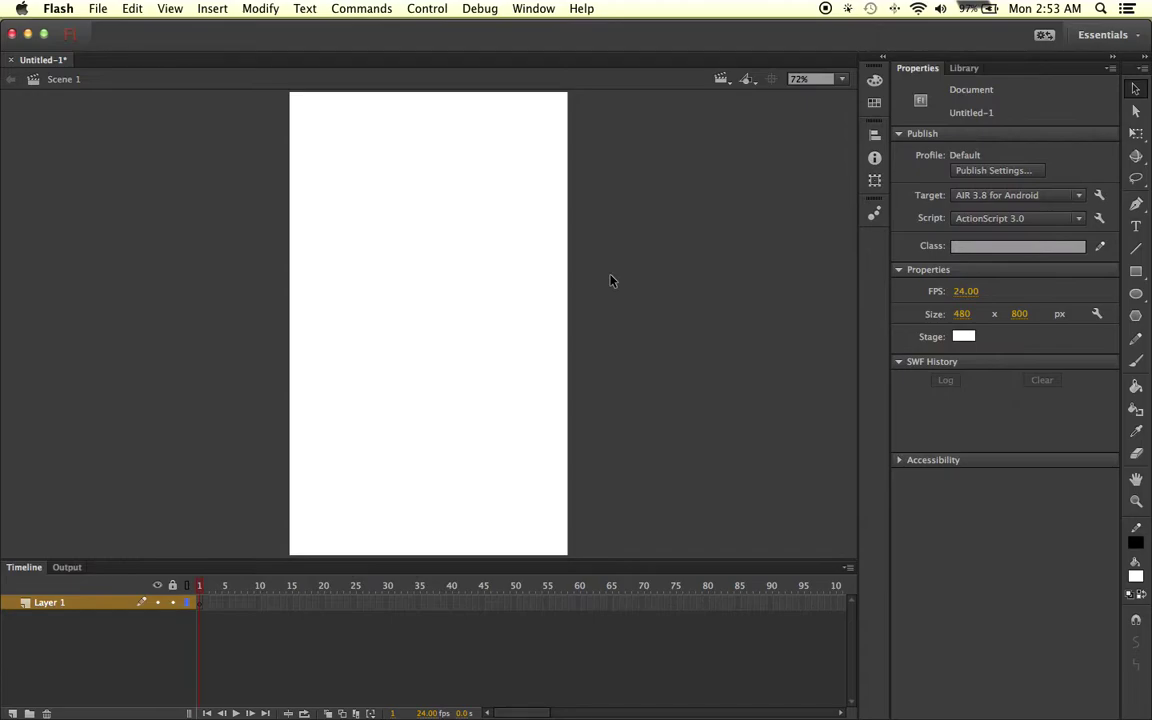
Rename the timeline's Layer 1 to 'Background'.
left_click(610, 281)
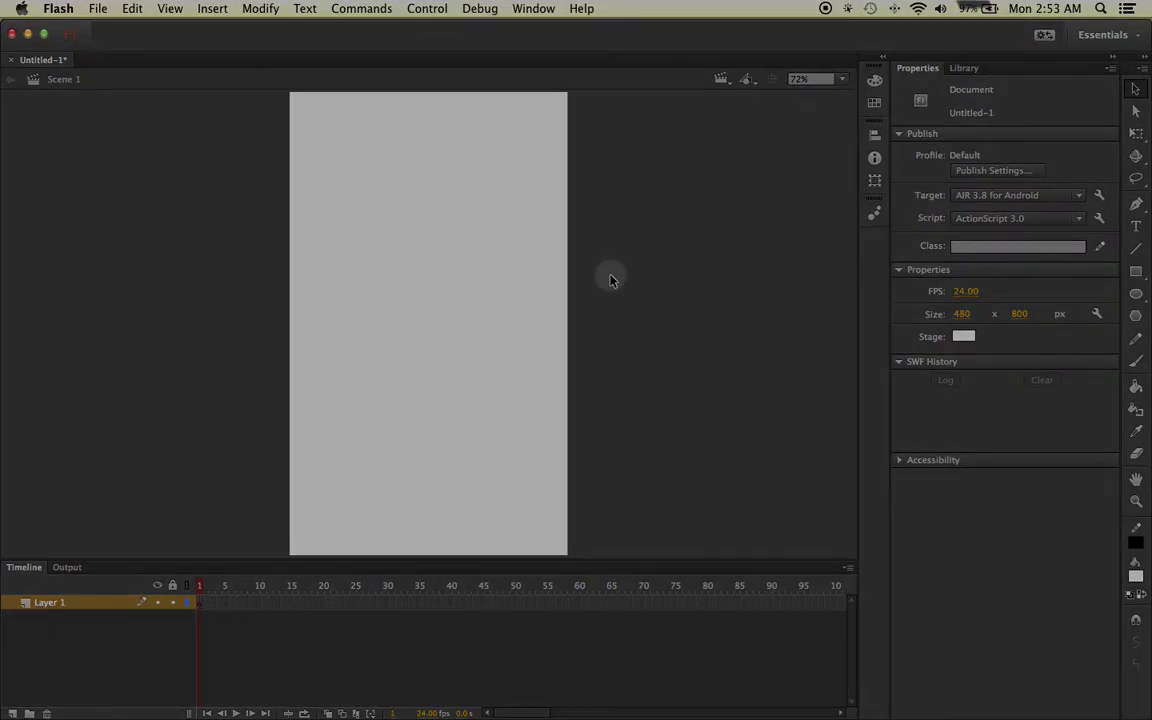
left_click(49, 605)
double_click(47, 605)
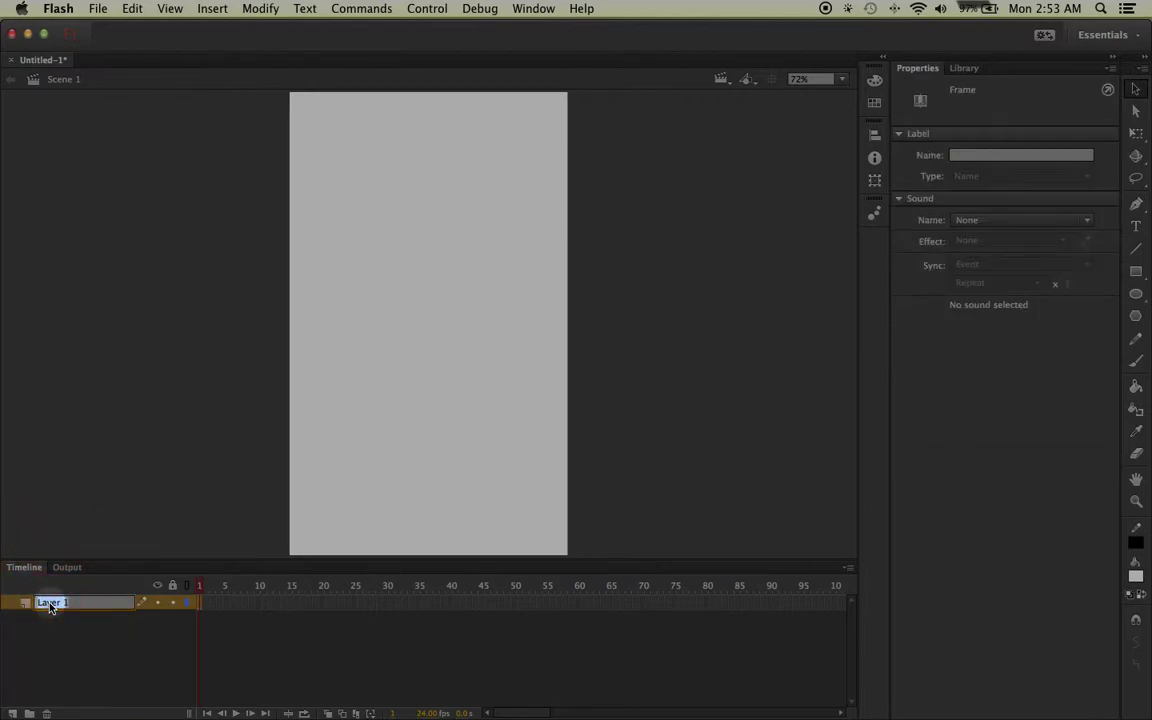
type("Background")
key("Return")
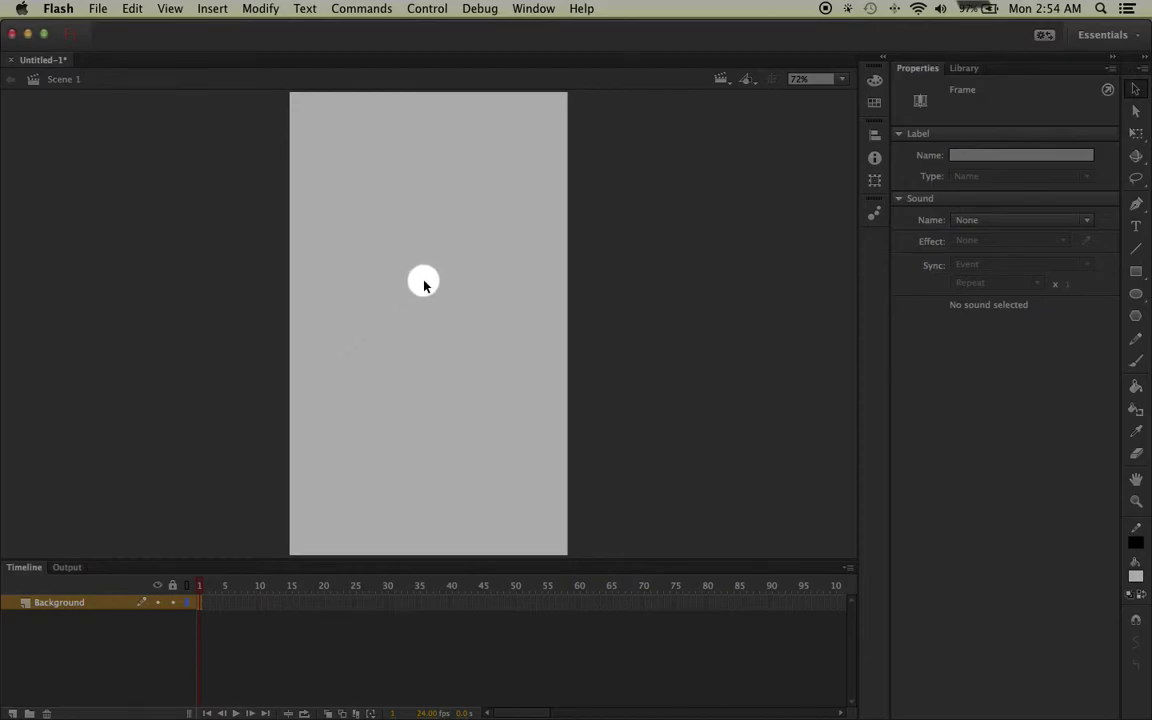
Set the stage colour to black (#000000) in the document properties.
left_click(423, 285)
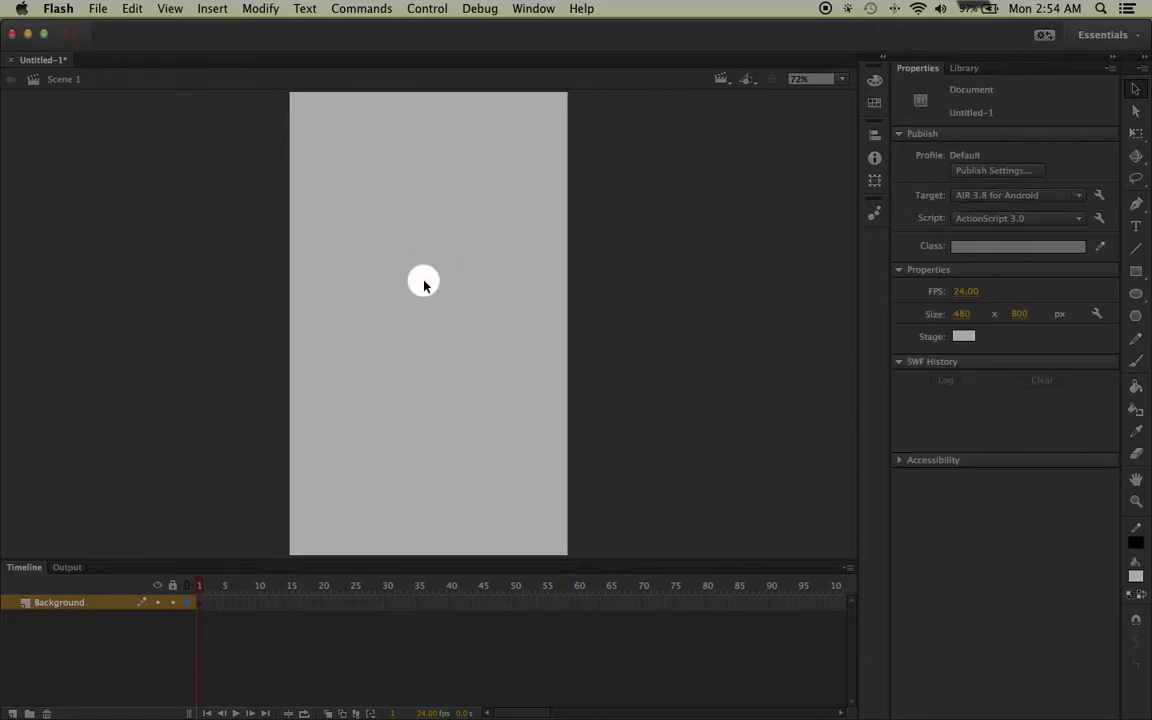
left_click(964, 337)
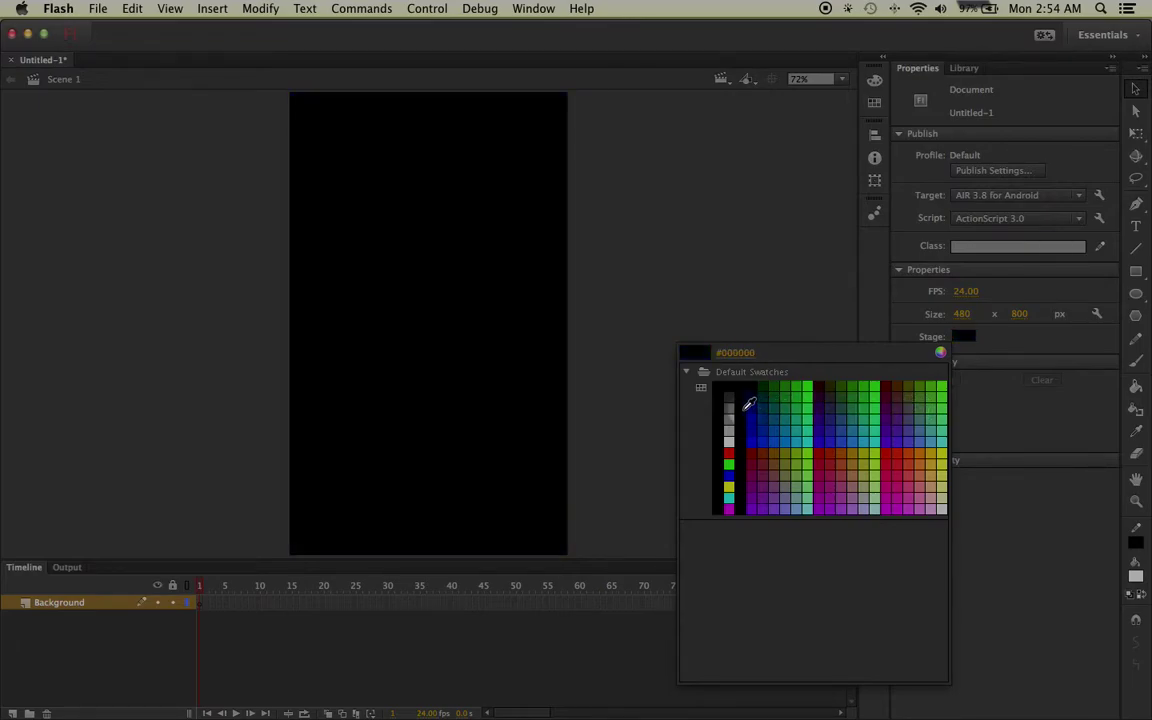
left_click(745, 406)
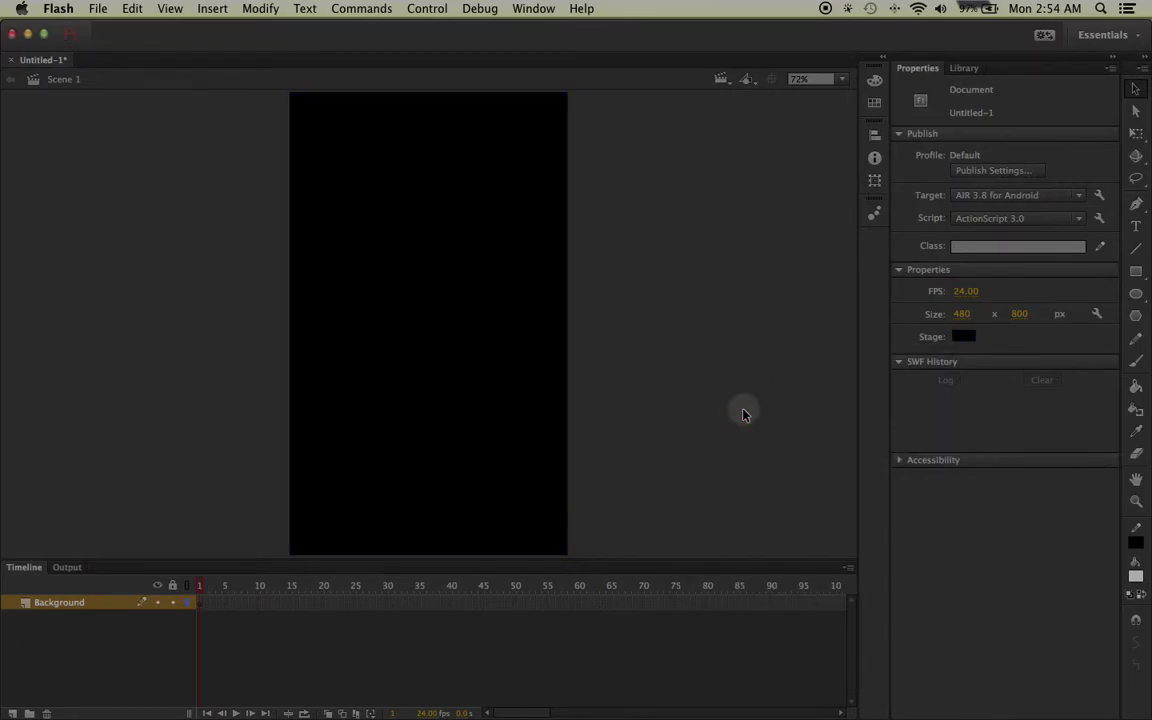
Add a new layer above Background and name it 'Graphics'.
left_click(13, 713)
double_click(50, 603)
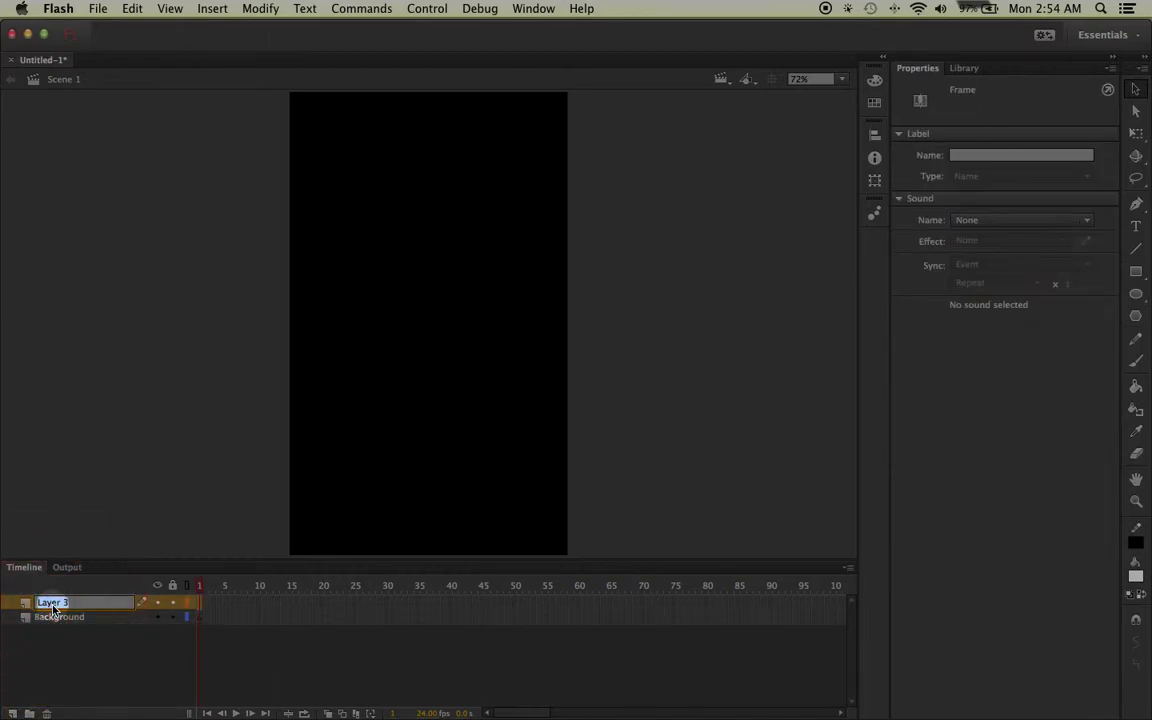
type("Graphics")
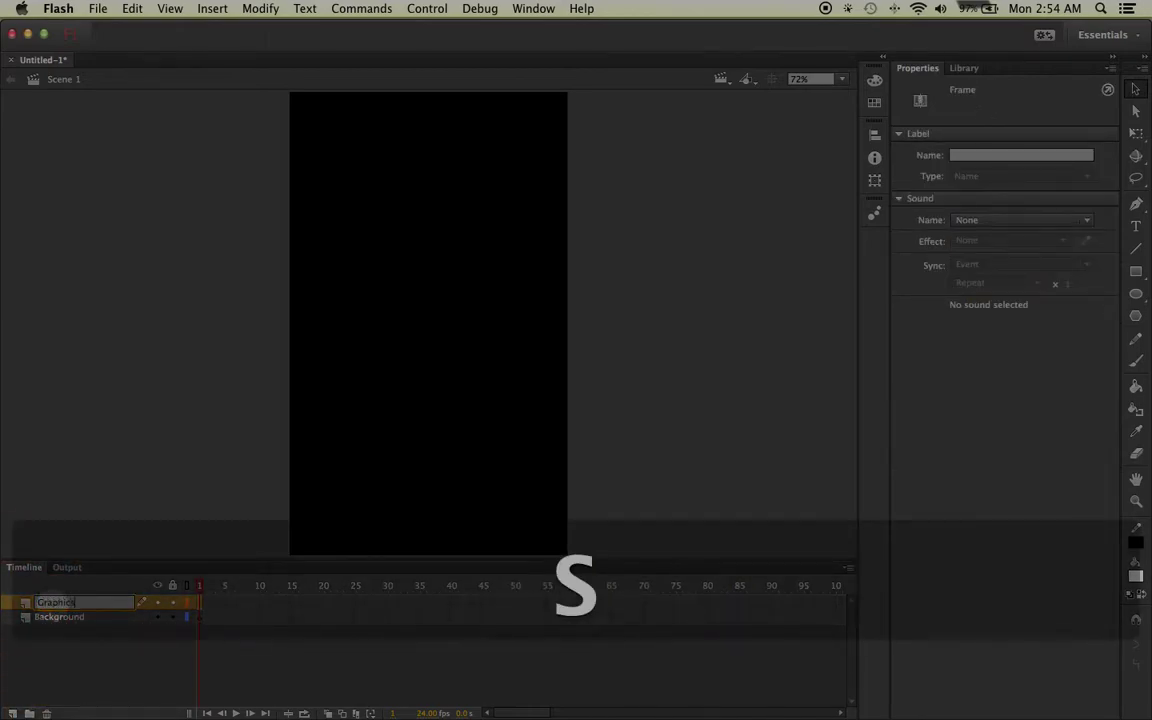
key("Return")
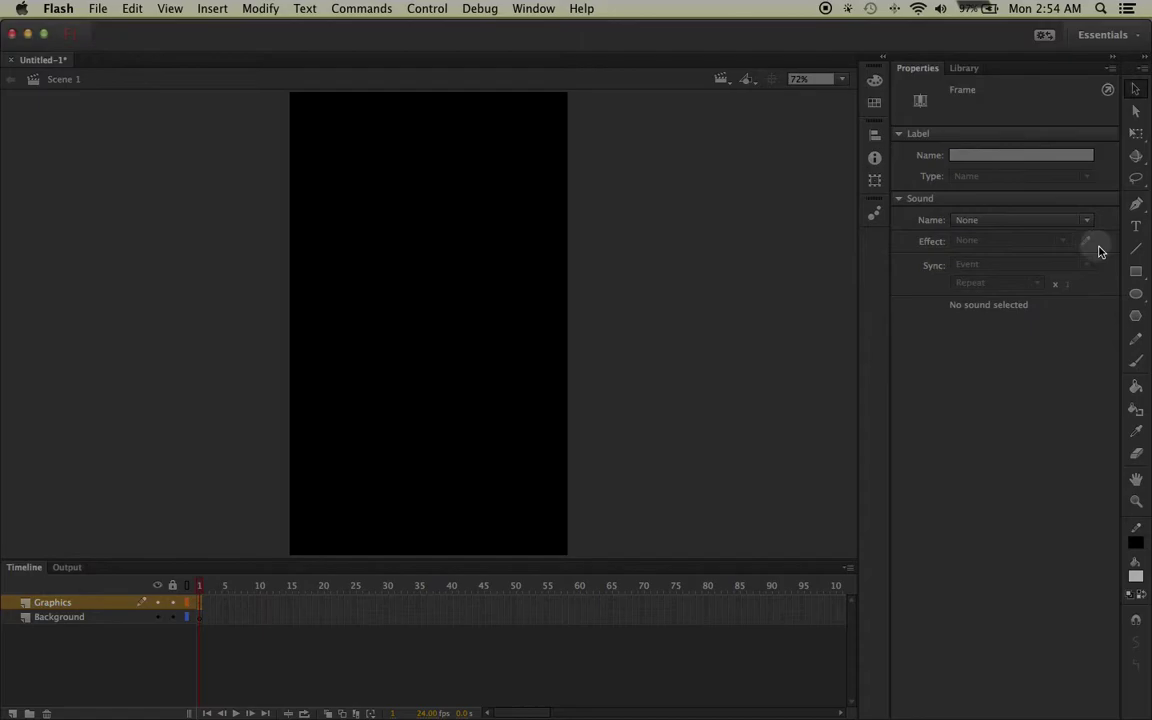
Draw a blue 147.8 px square at X 49.75, Y 136.75 on the Graphics layer.
left_click(1136, 272)
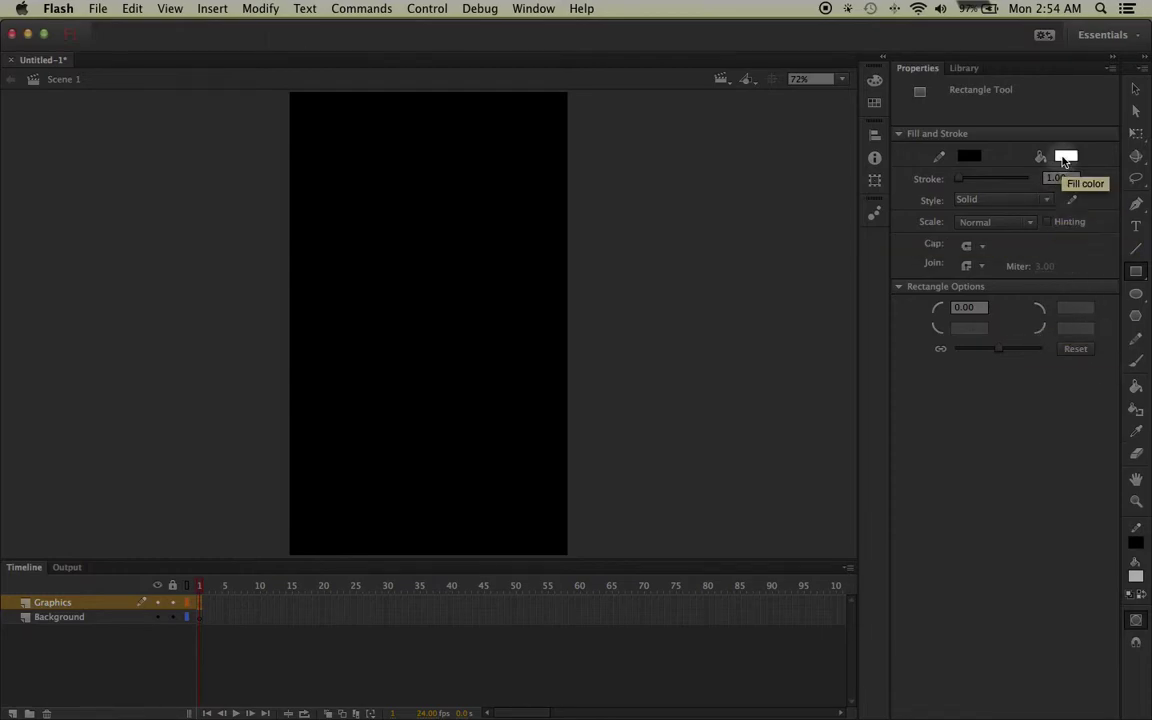
left_click(1062, 160)
left_click(854, 257)
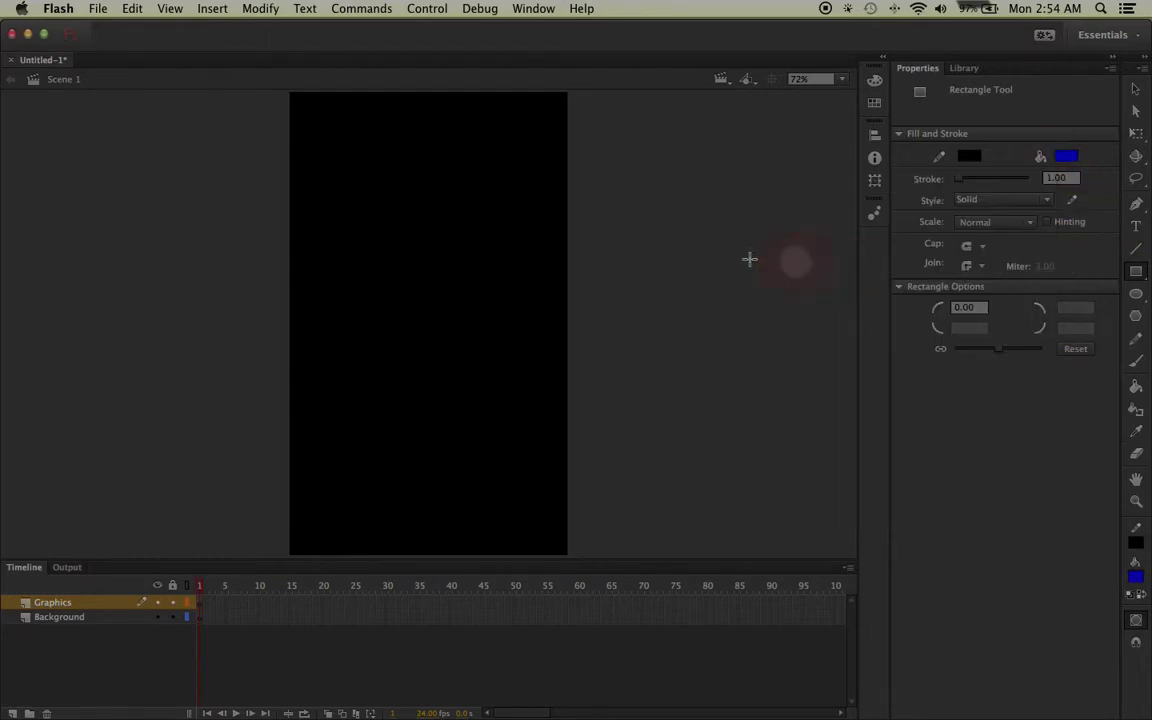
left_click_drag(319, 172, 405, 247)
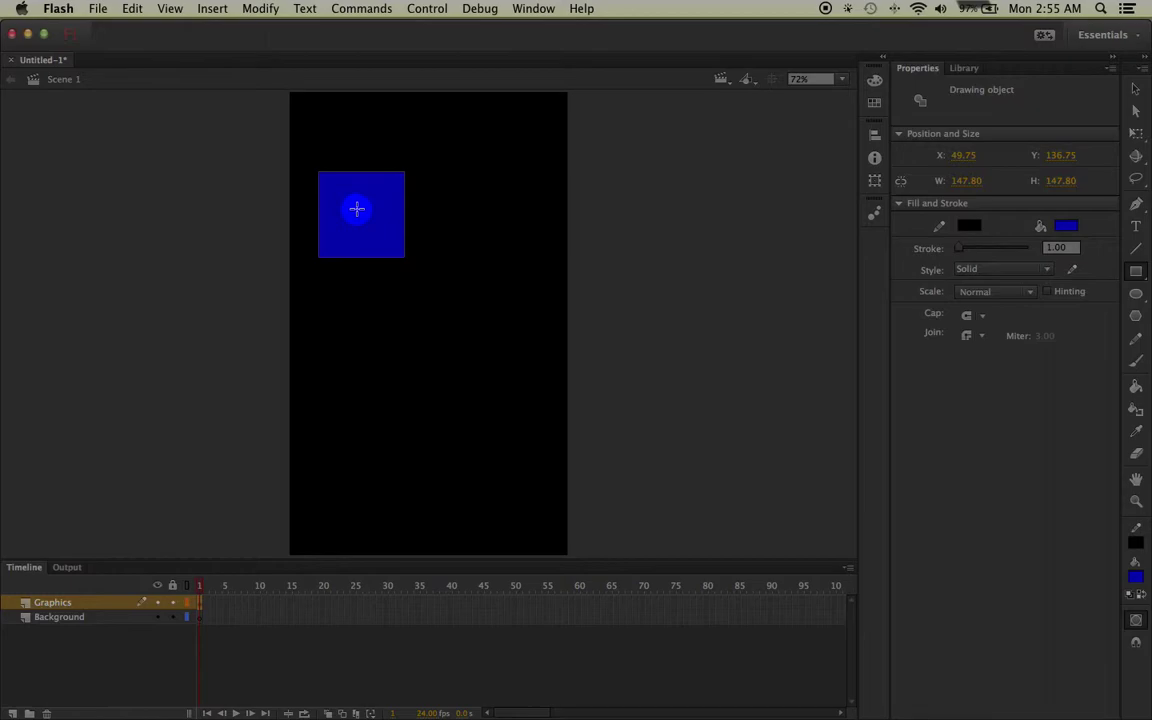
Copy the blue square, place the copy to its right and make it green.
key("super+c")
key("super+v")
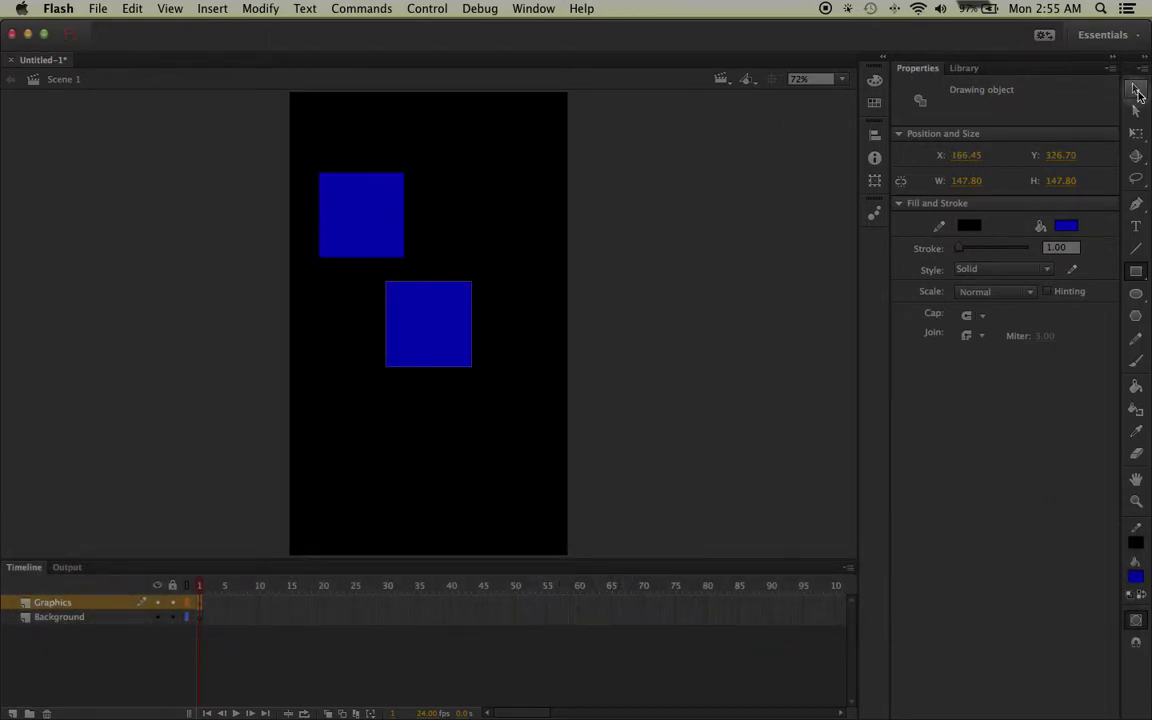
left_click(1135, 89)
left_click_drag(418, 328, 460, 217)
left_click(1066, 226)
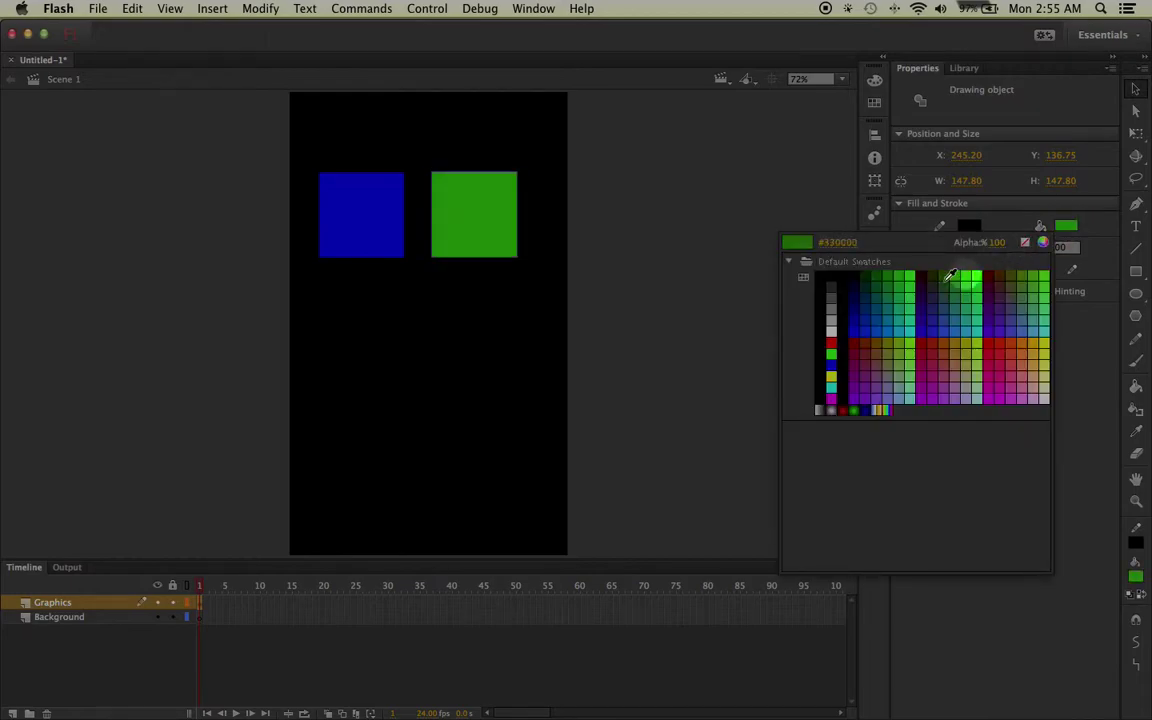
left_click(908, 279)
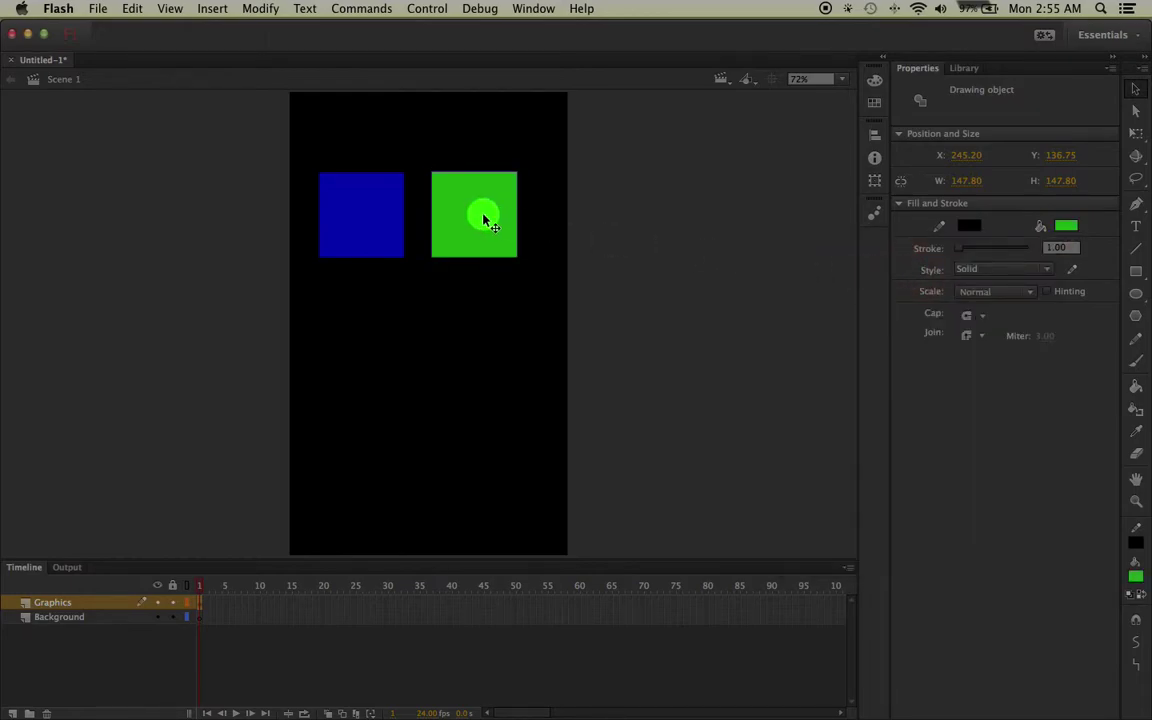
Paste another square below the blue one and make it light grey.
key("super+v")
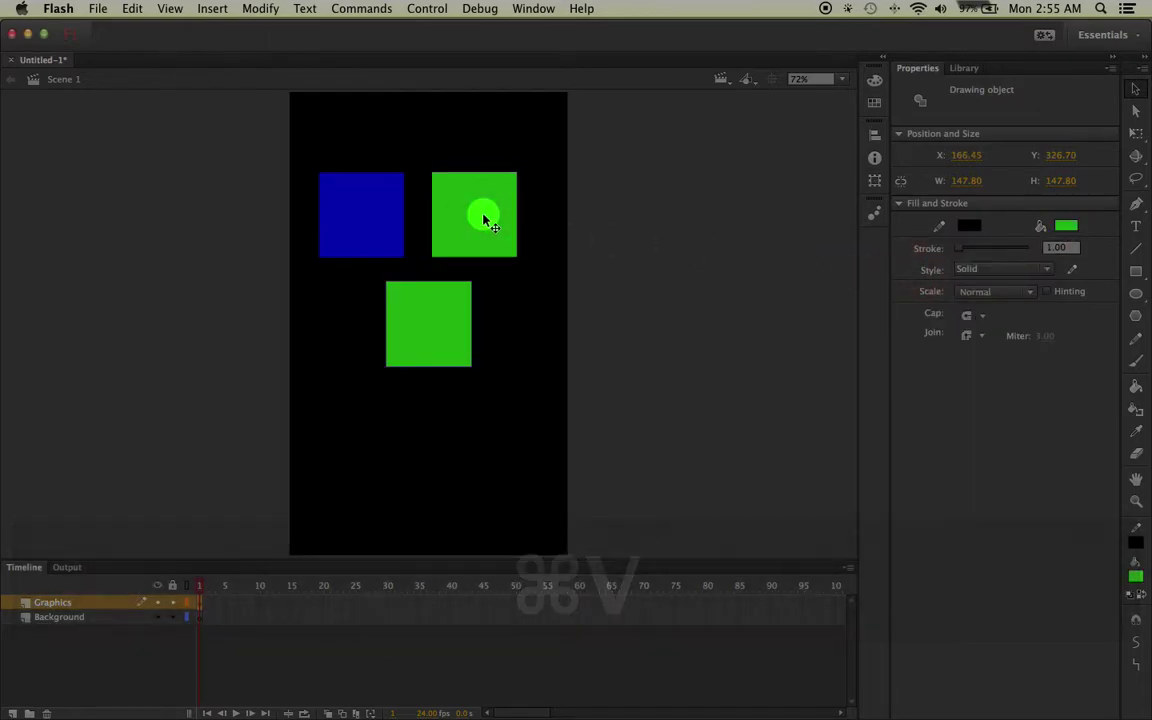
left_click_drag(417, 329, 341, 392)
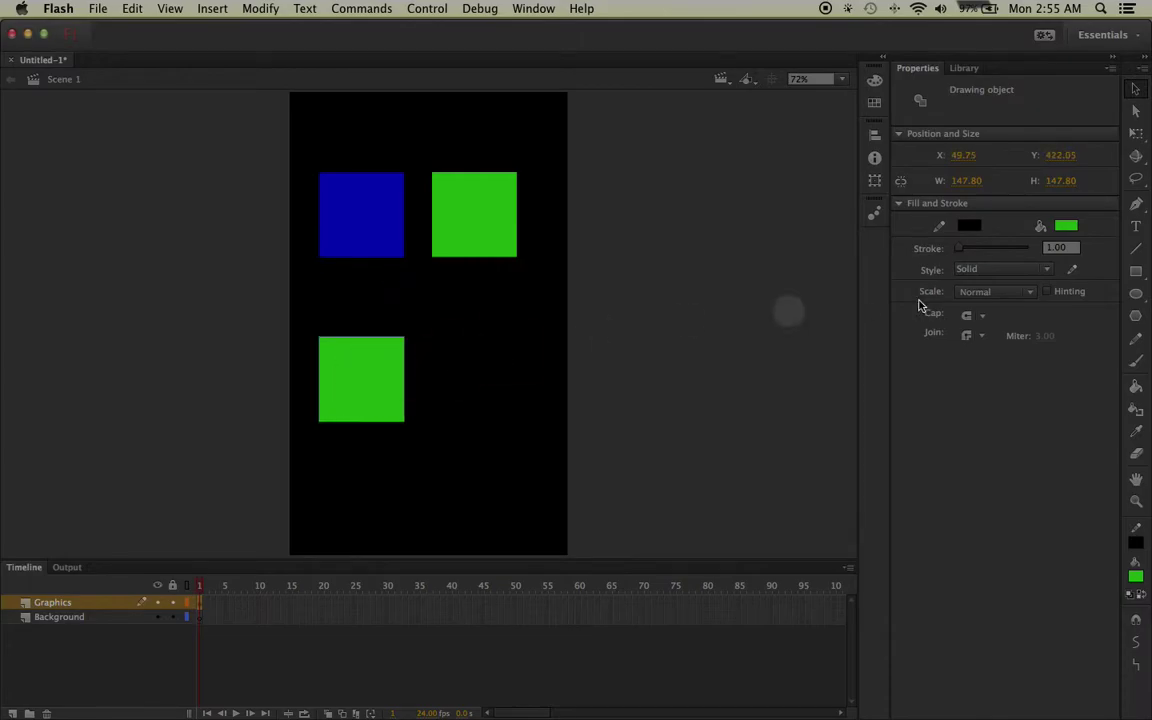
left_click(1066, 226)
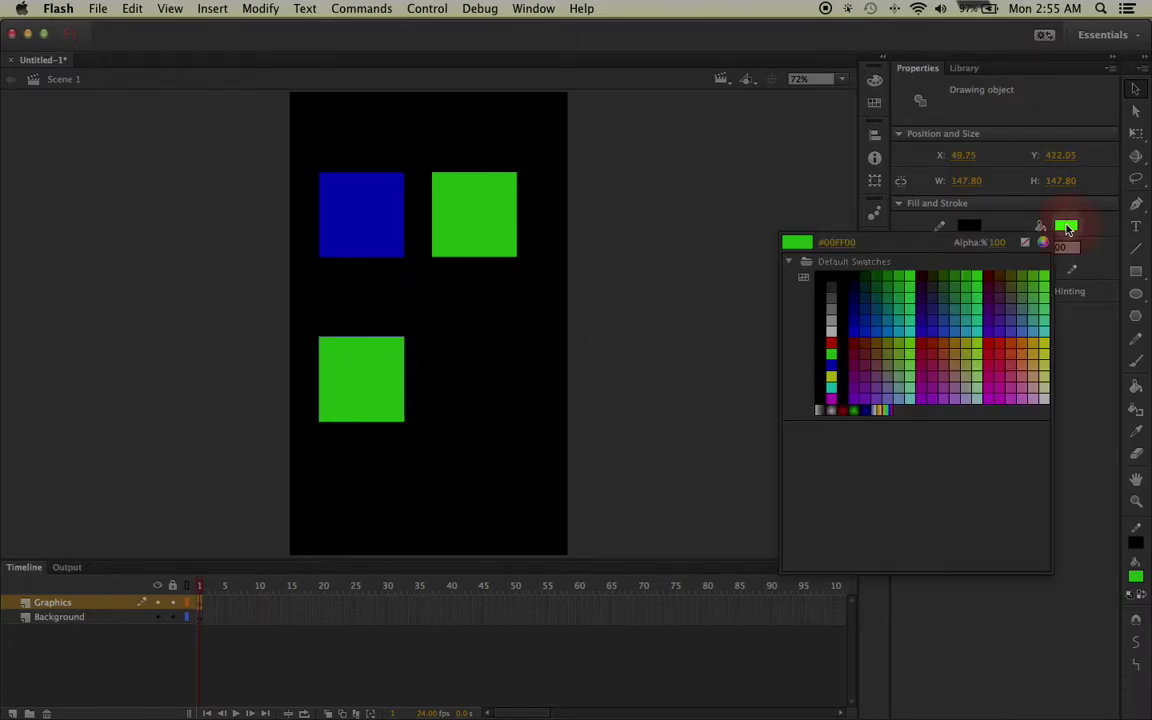
left_click(830, 322)
Add a red square beside the grey one and align it under the green square.
key("super+v")
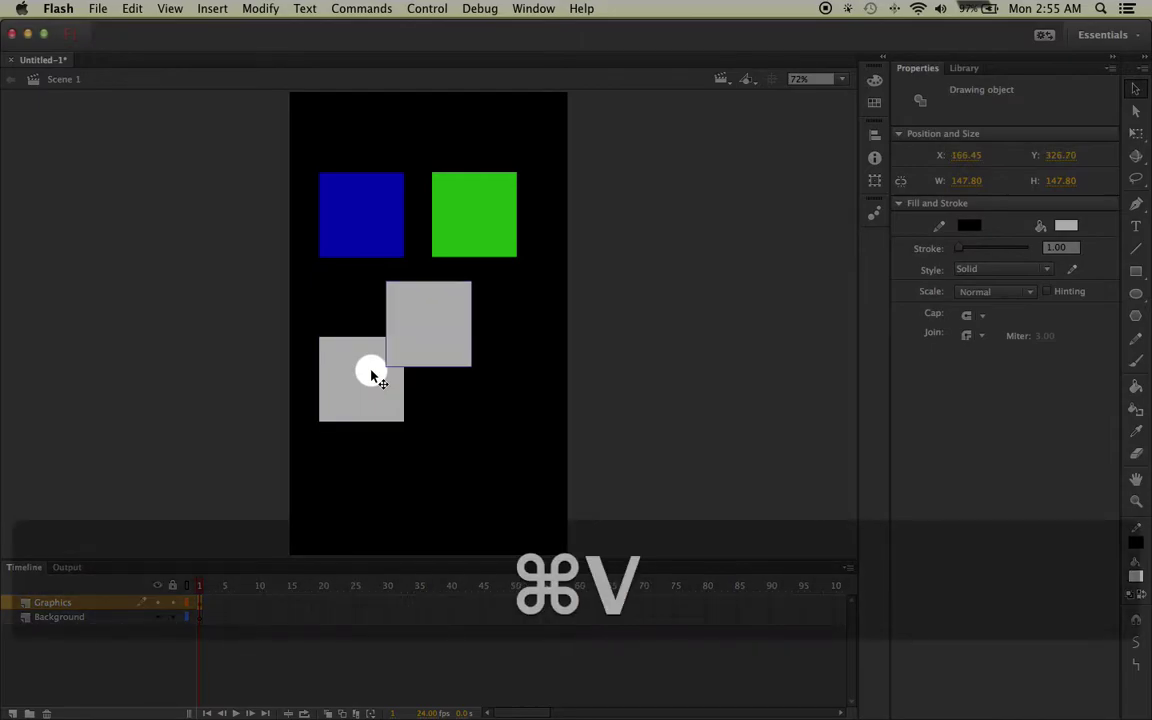
left_click_drag(442, 319, 482, 374)
left_click(1066, 226)
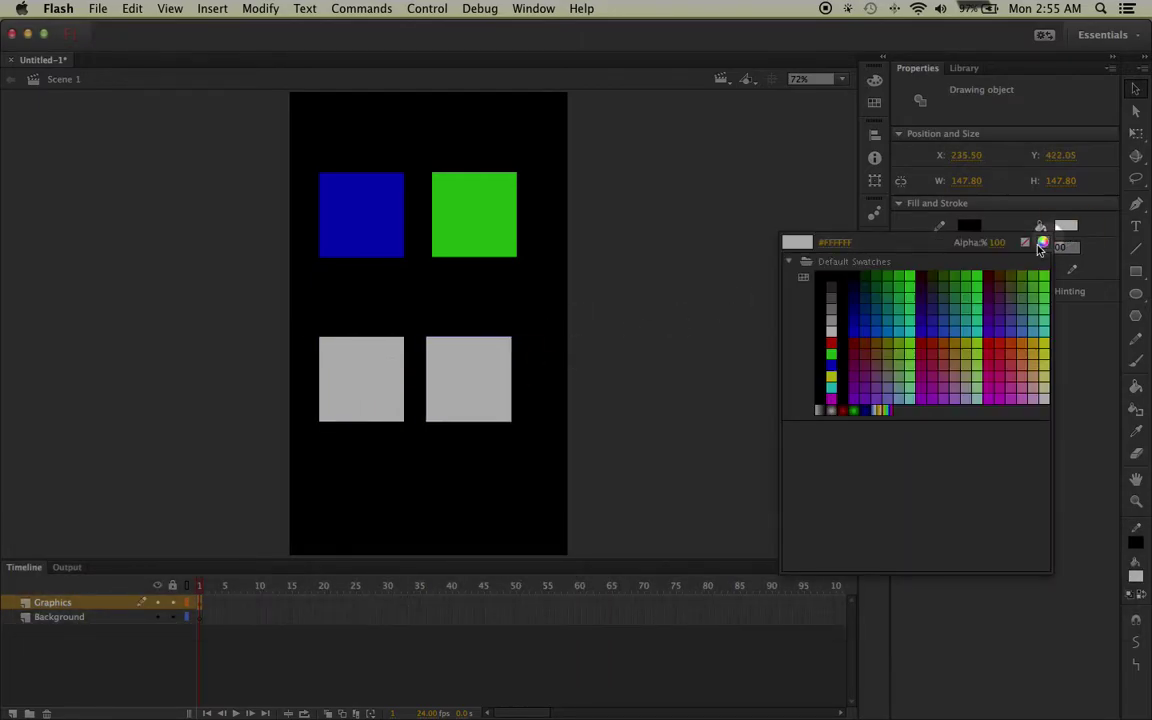
left_click(926, 349)
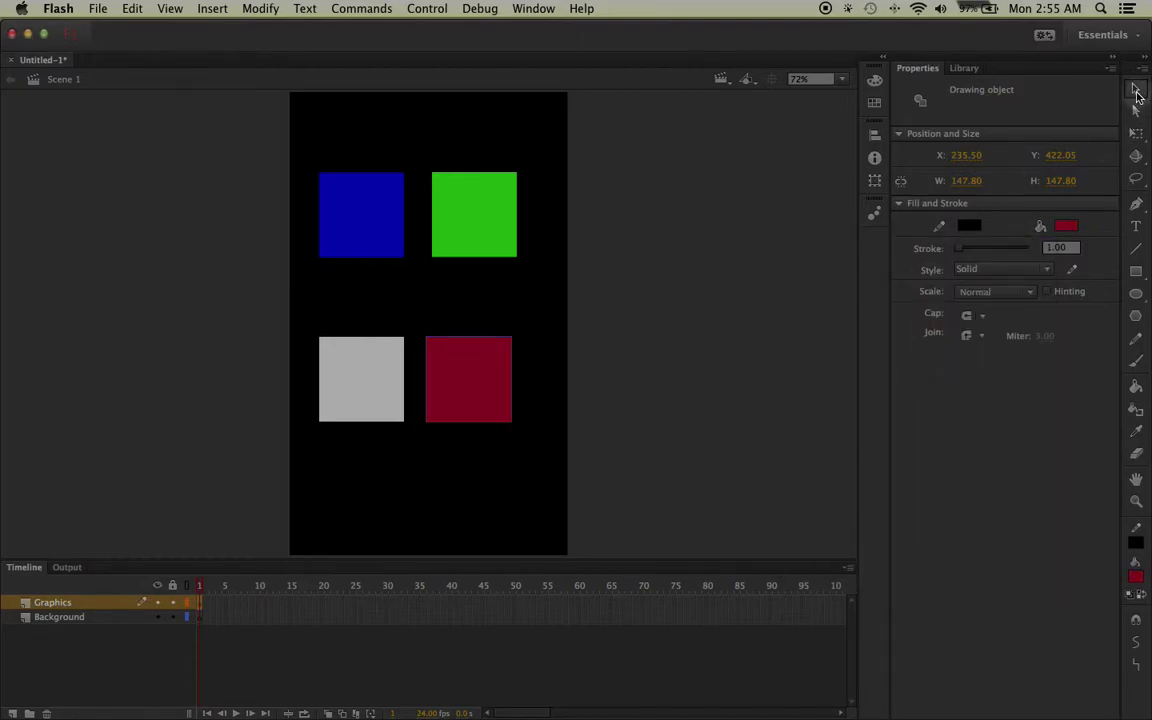
left_click_drag(450, 218, 483, 211)
mouse_move(468, 357)
left_mouse_down()
mouse_move(484, 366)
mouse_move(488, 394)
mouse_move(483, 365)
left_mouse_up()
Align the grey square under the blue one and add a new layer above Graphics.
left_click_drag(375, 370, 379, 373)
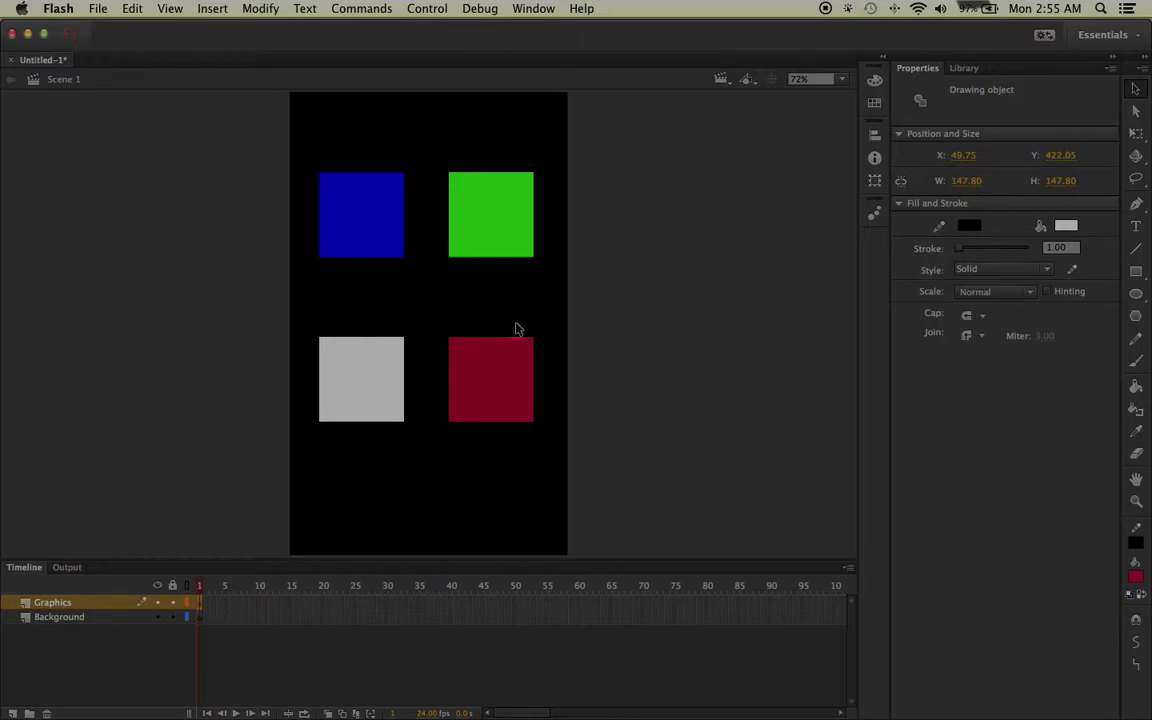
left_click(838, 79)
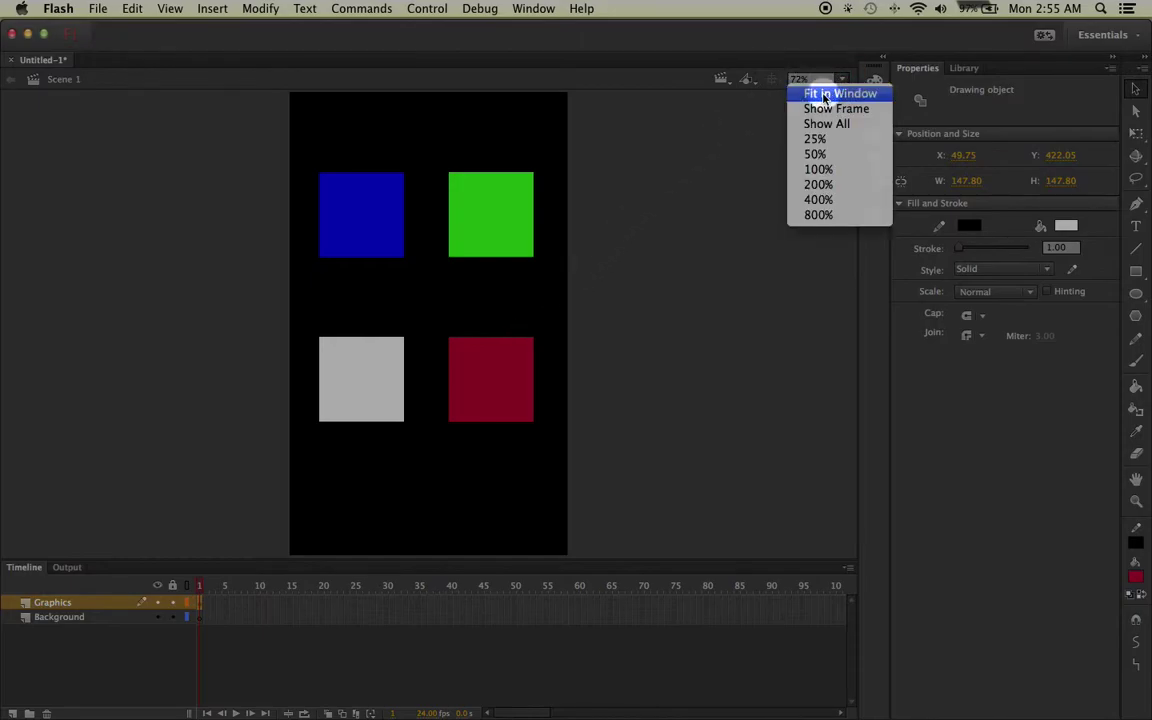
left_click(826, 94)
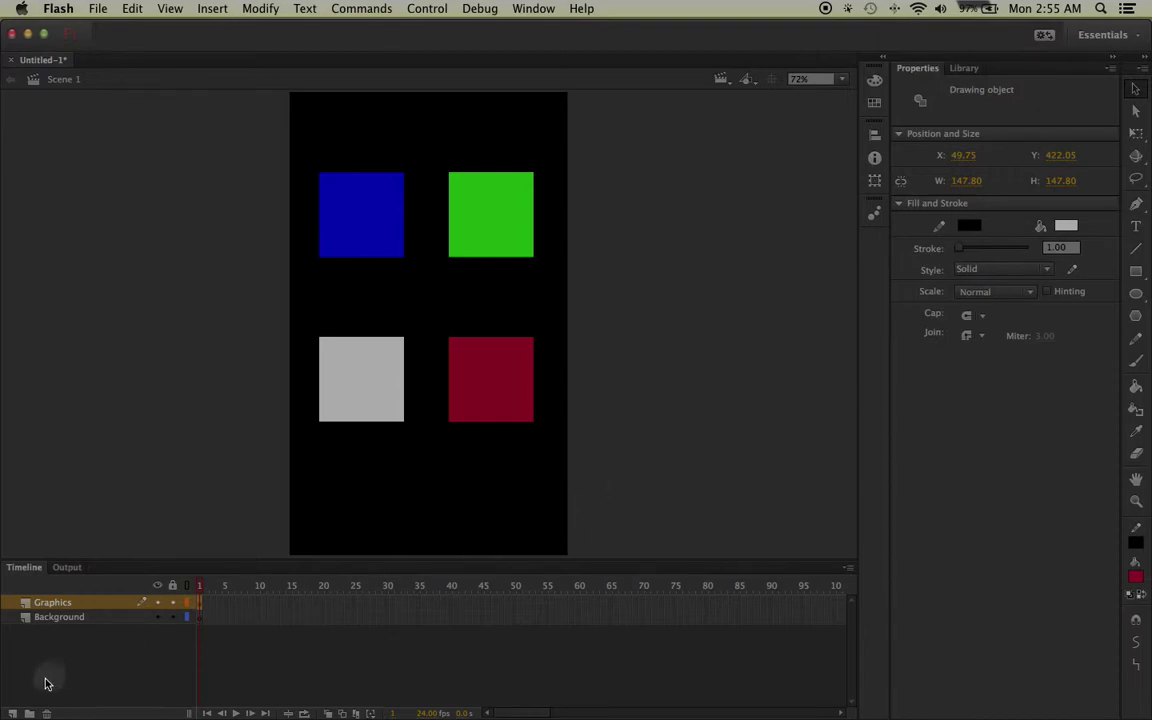
left_click(13, 713)
double_click(50, 603)
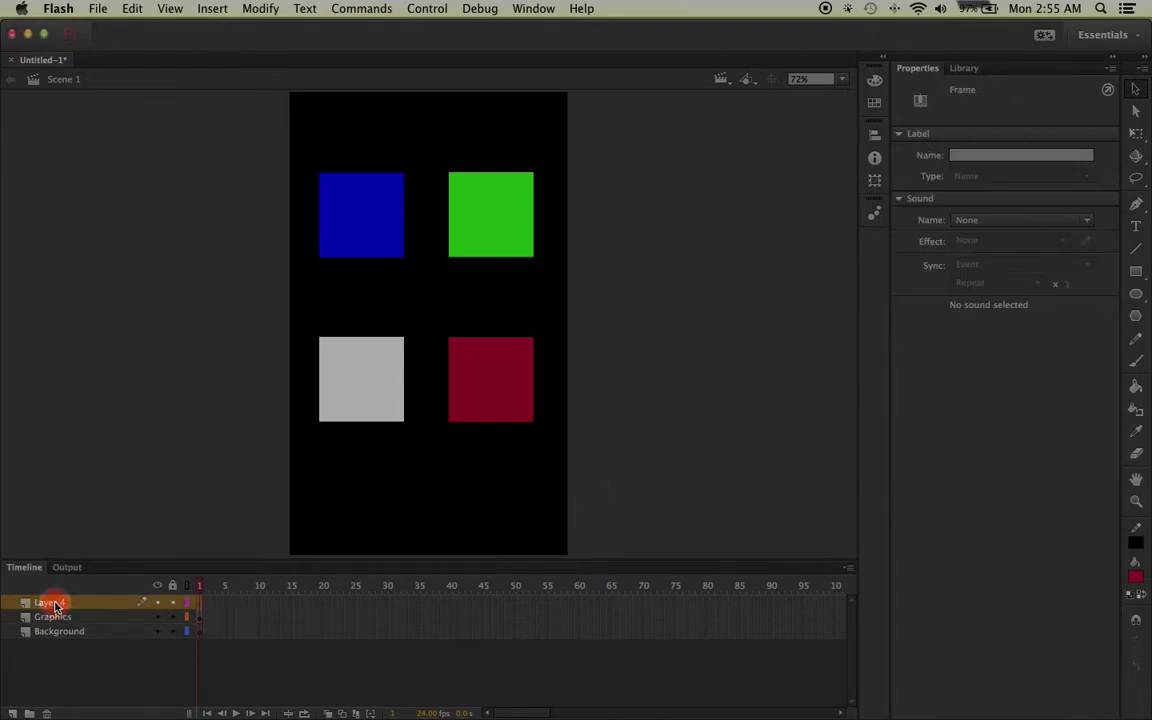
Name the layer 'Text' and type a light-grey heading with the owner's name across the stage top.
type("Text")
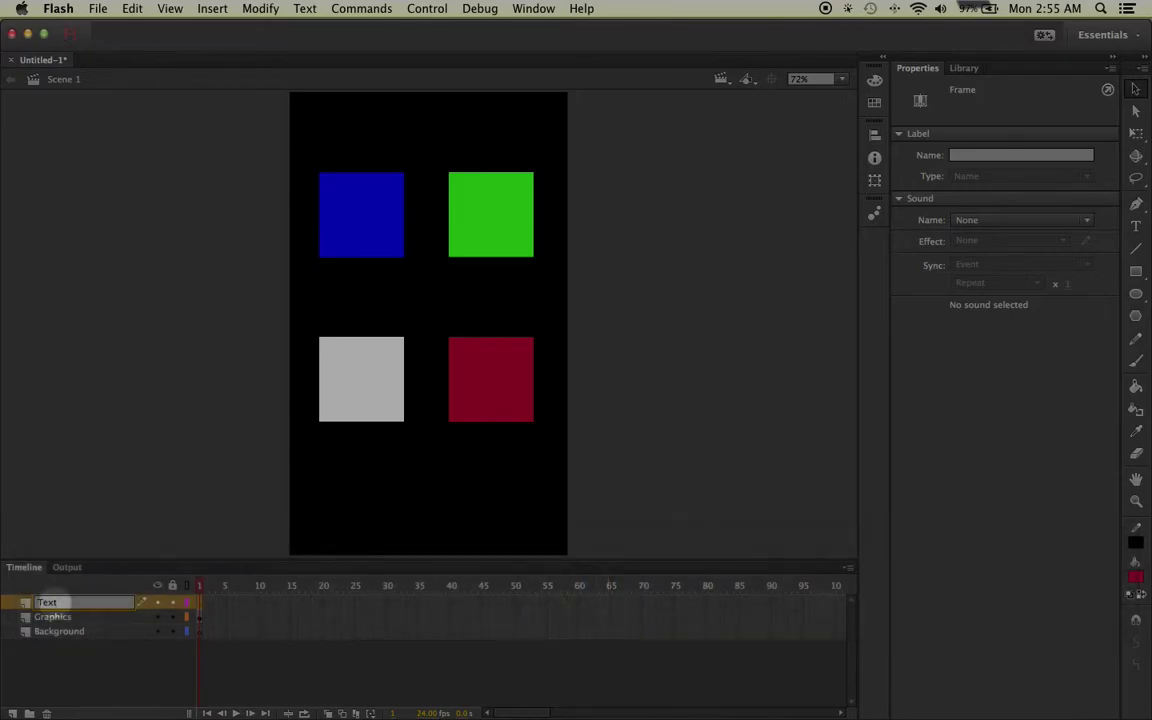
key("Return")
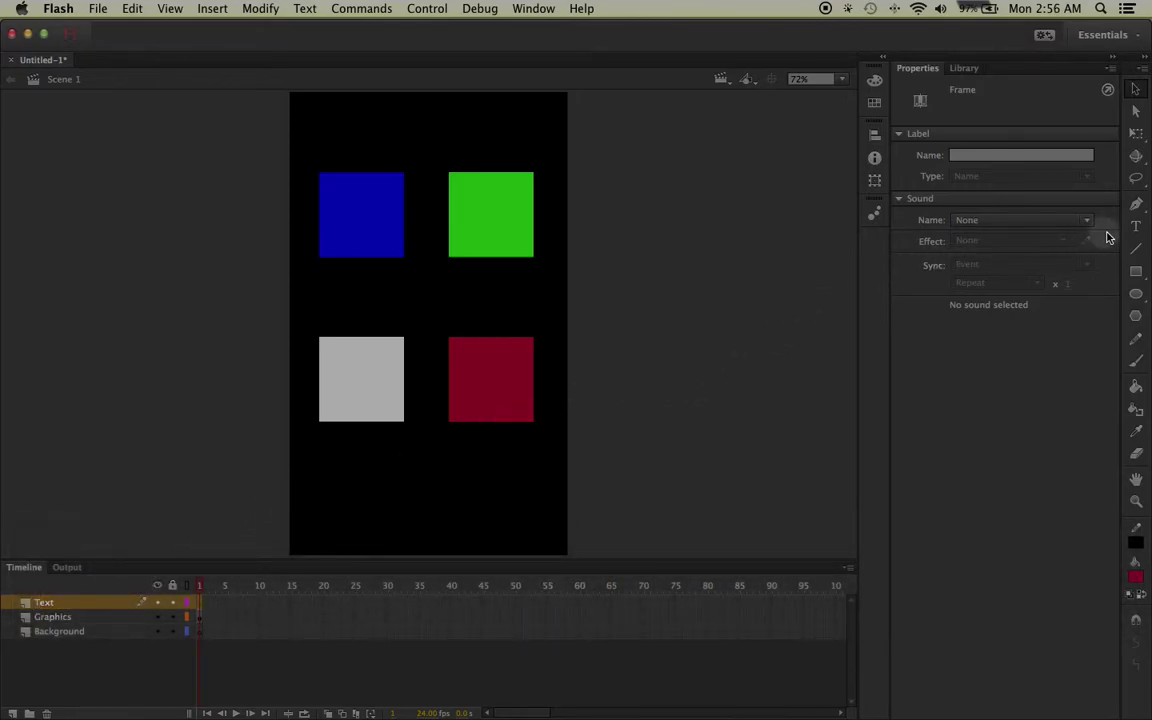
left_click(1139, 229)
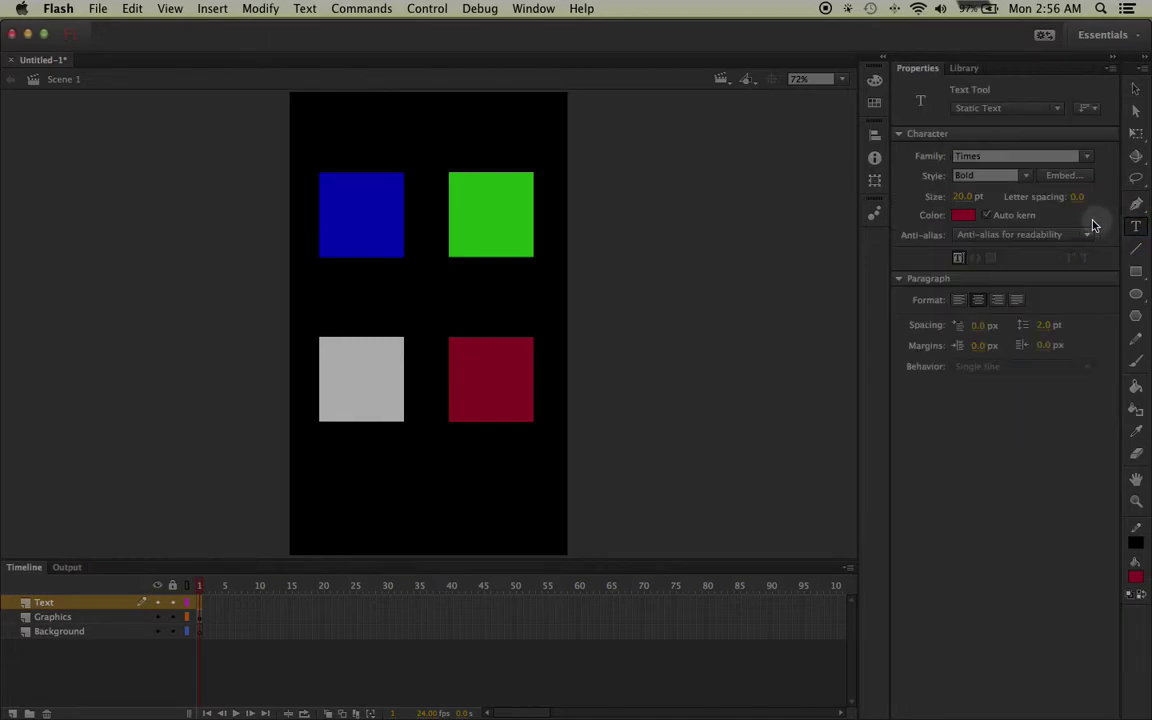
left_click(962, 215)
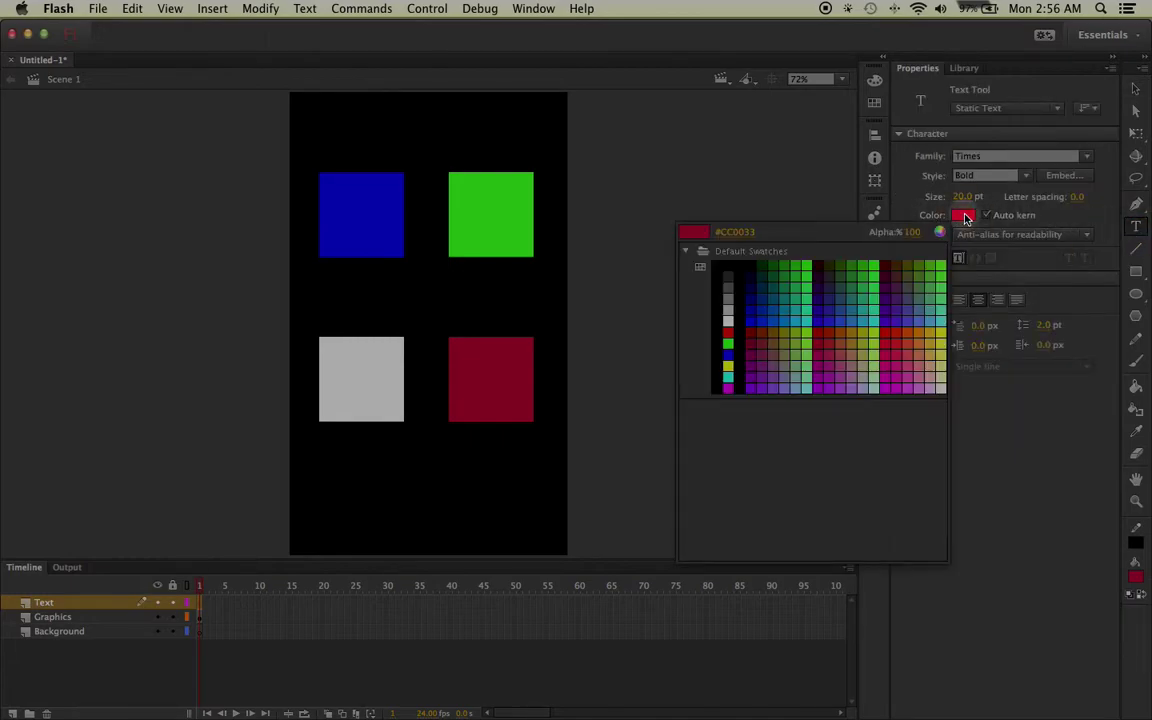
left_click(728, 310)
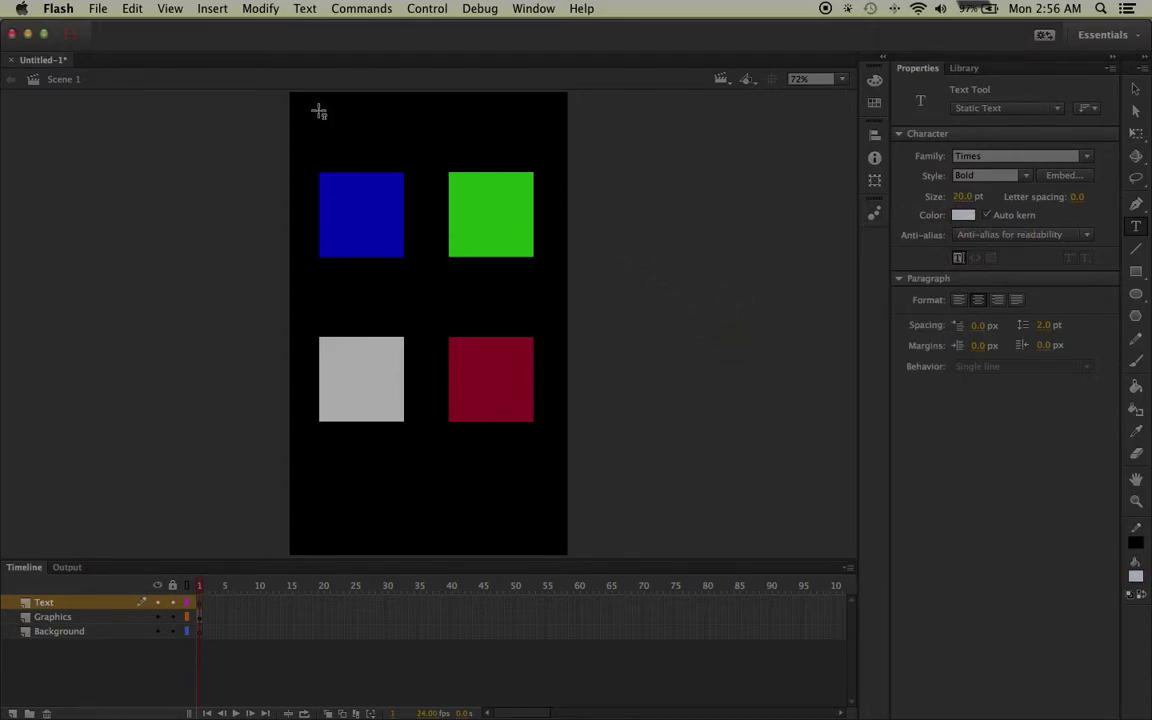
left_click_drag(319, 112, 504, 136)
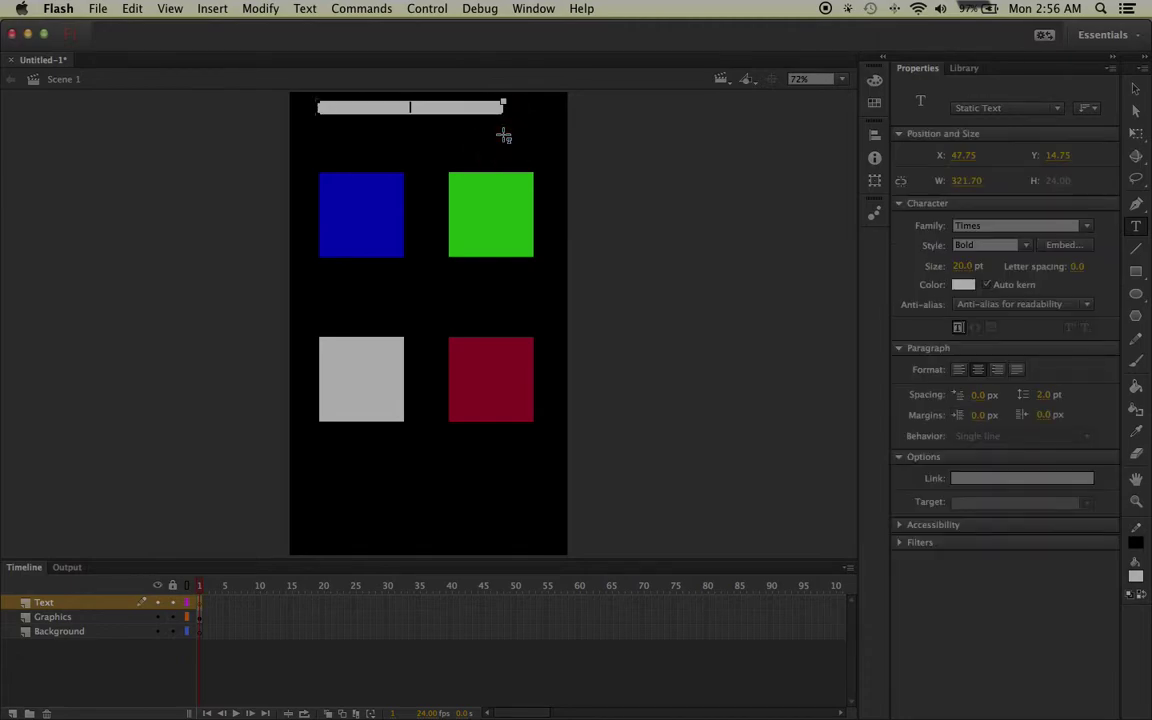
type("Brandon")
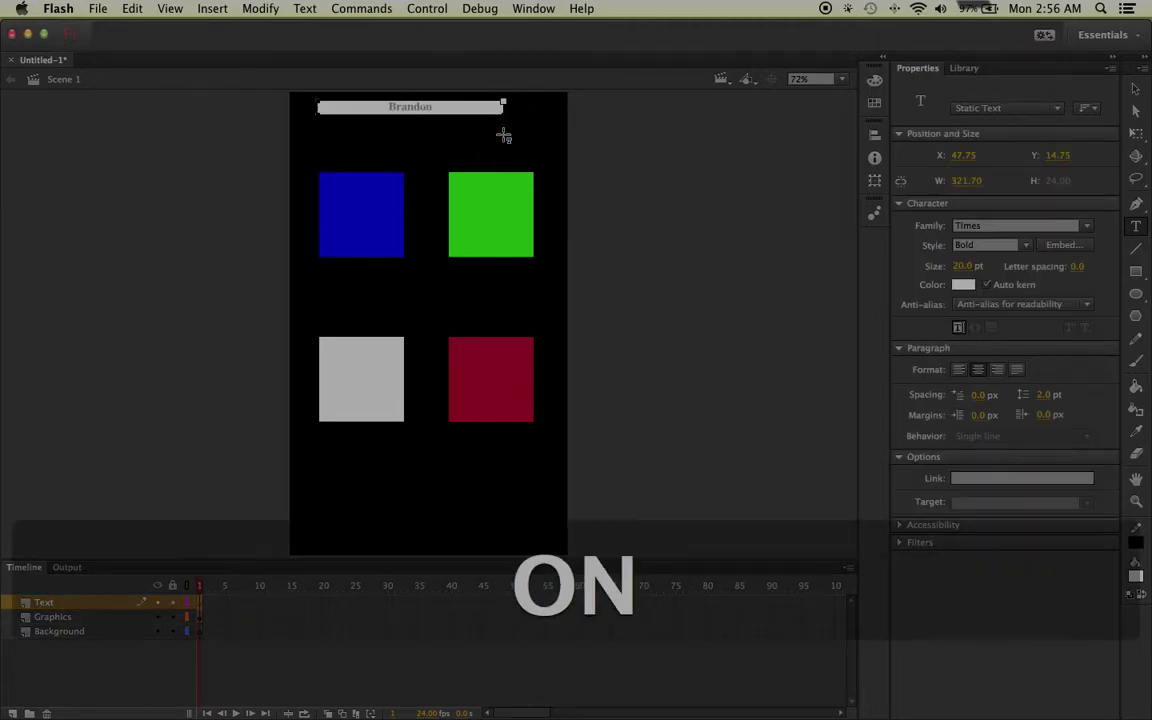
type(" Boas's")
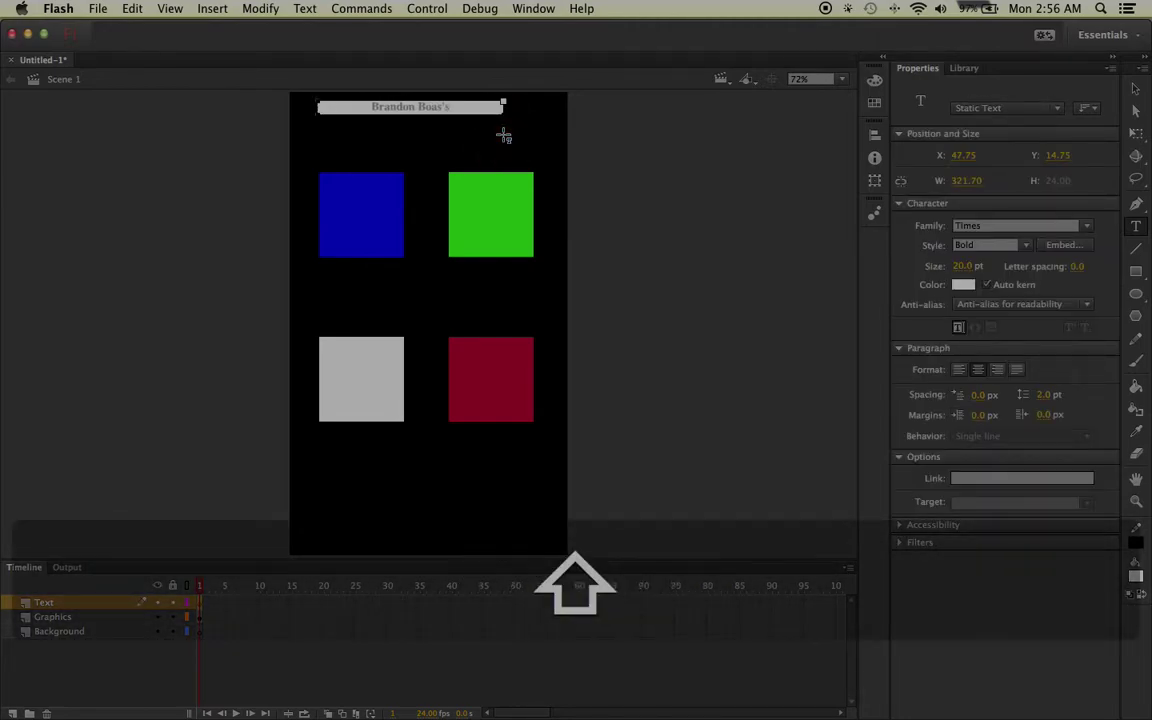
type(" Portfolio")
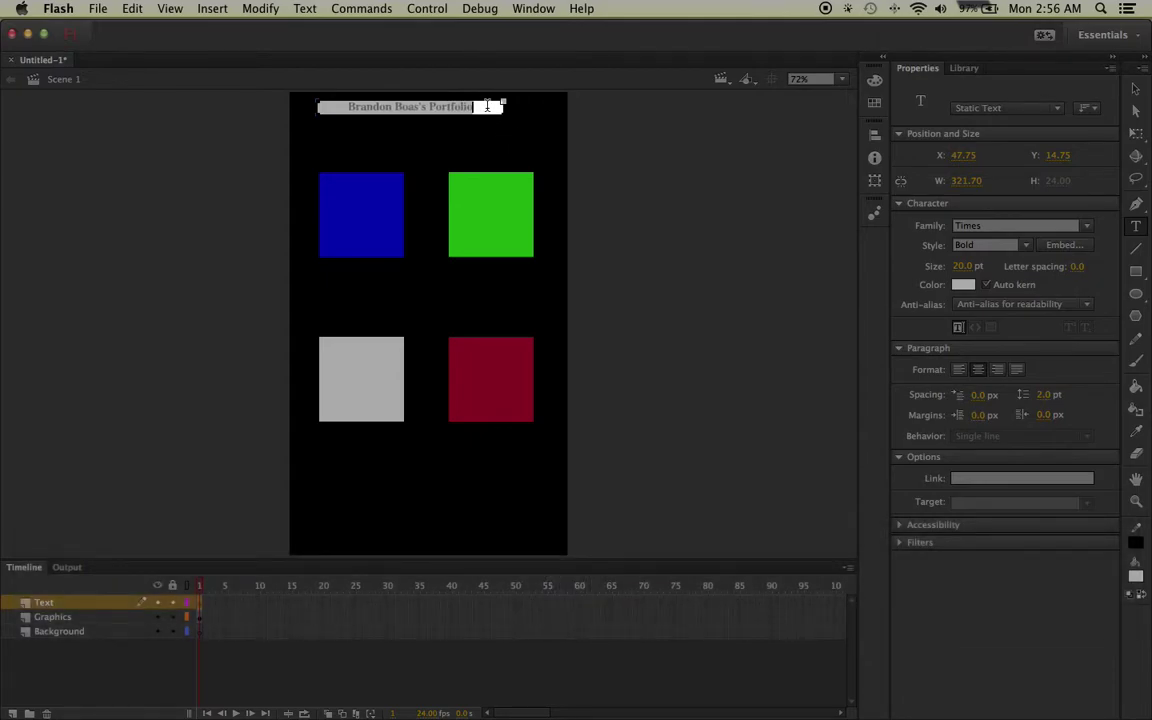
Enlarge the heading to 47 pt and shift it right to centre it above the squares.
left_click_drag(487, 106, 296, 105)
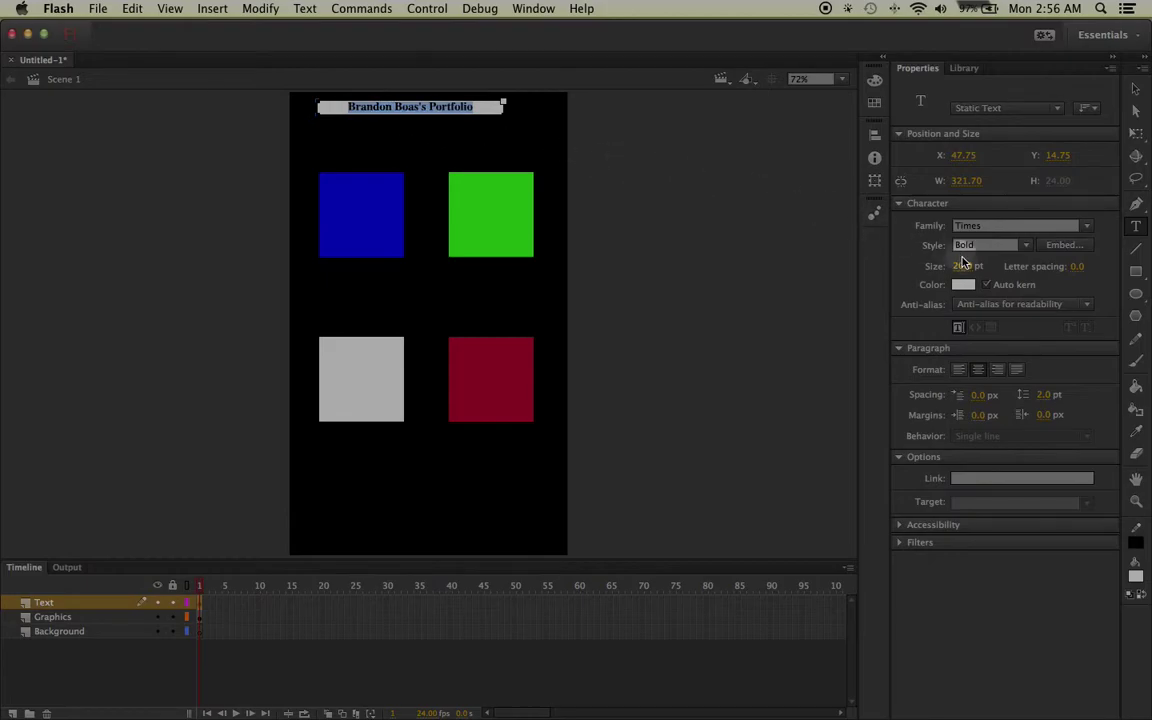
left_click_drag(965, 267, 984, 266)
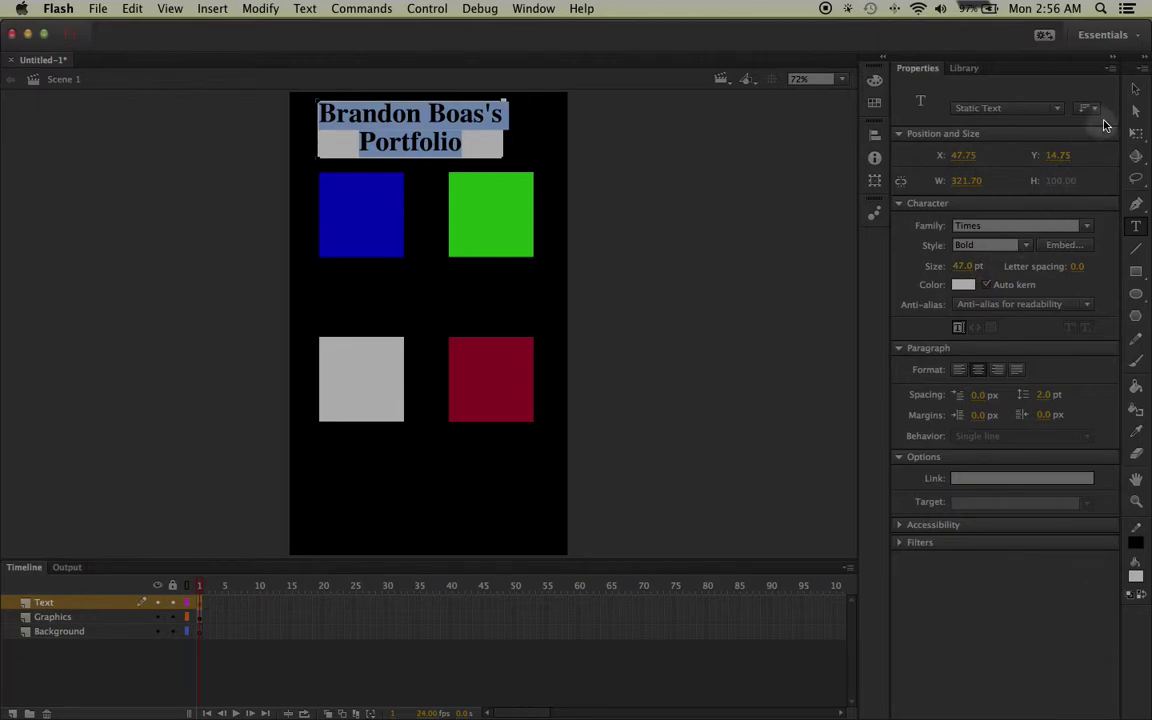
left_click(1135, 89)
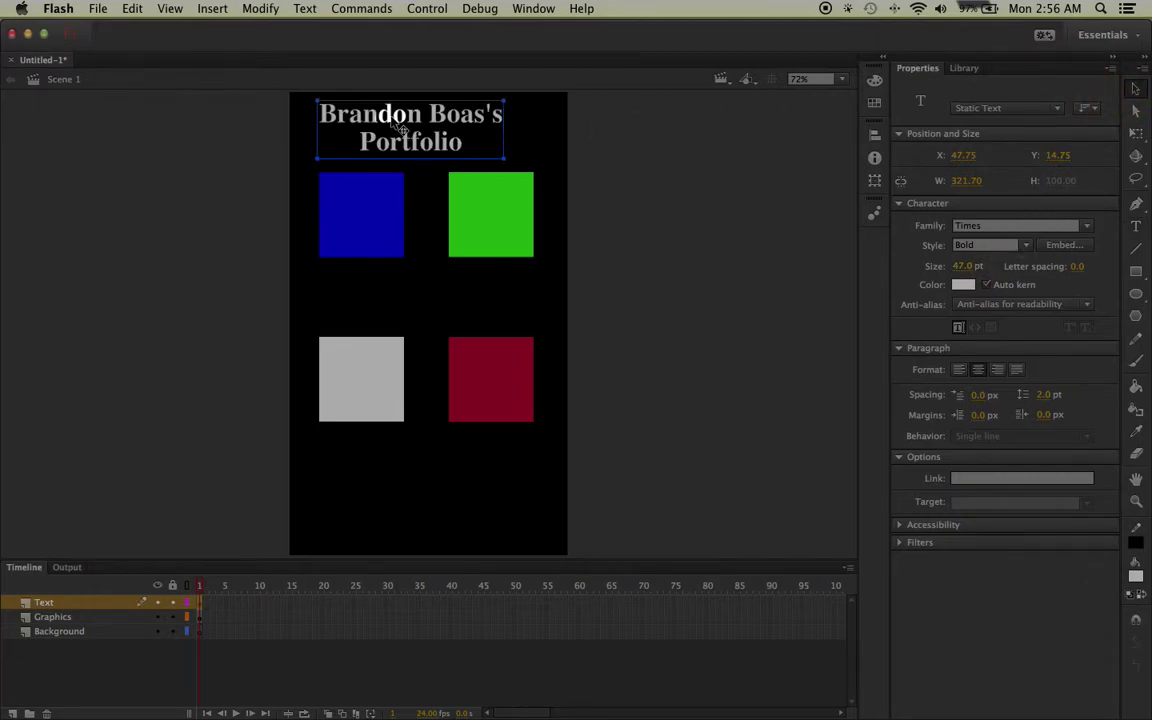
left_click_drag(397, 127, 410, 116)
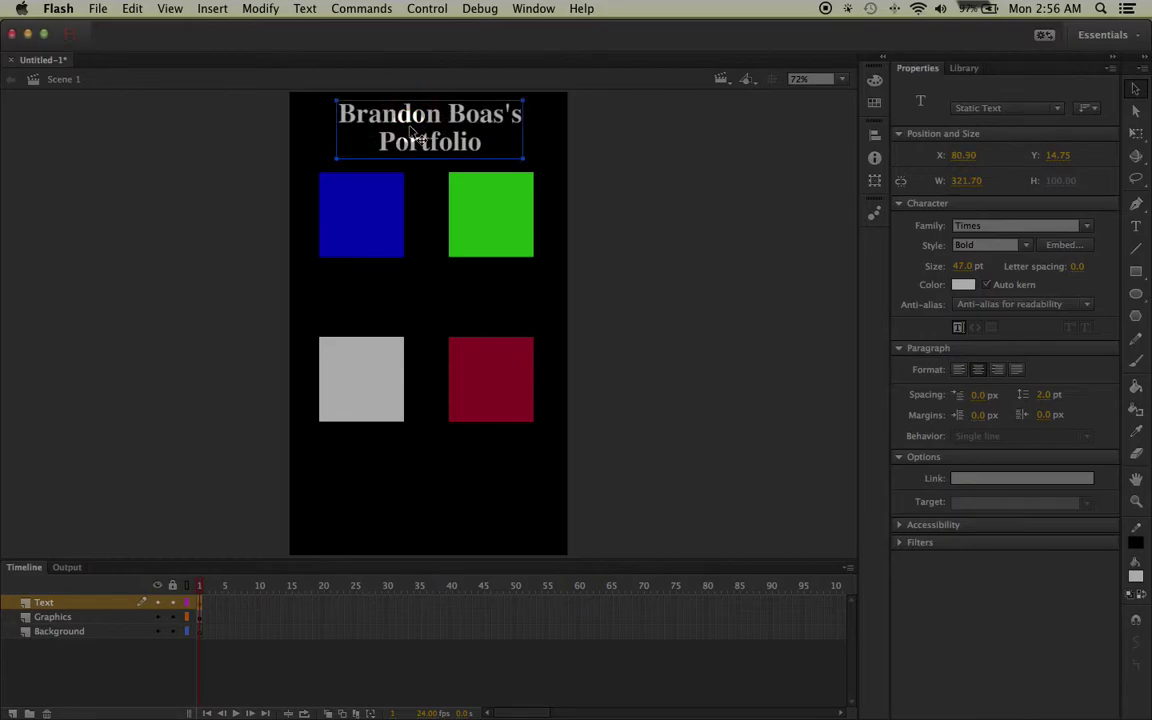
left_click(360, 395)
Lower the blue, grey, red and green squares into two even rows, green at Y 194.75.
left_click_drag(360, 226, 360, 259)
left_click_drag(372, 358, 363, 424)
left_click_drag(478, 391, 514, 432)
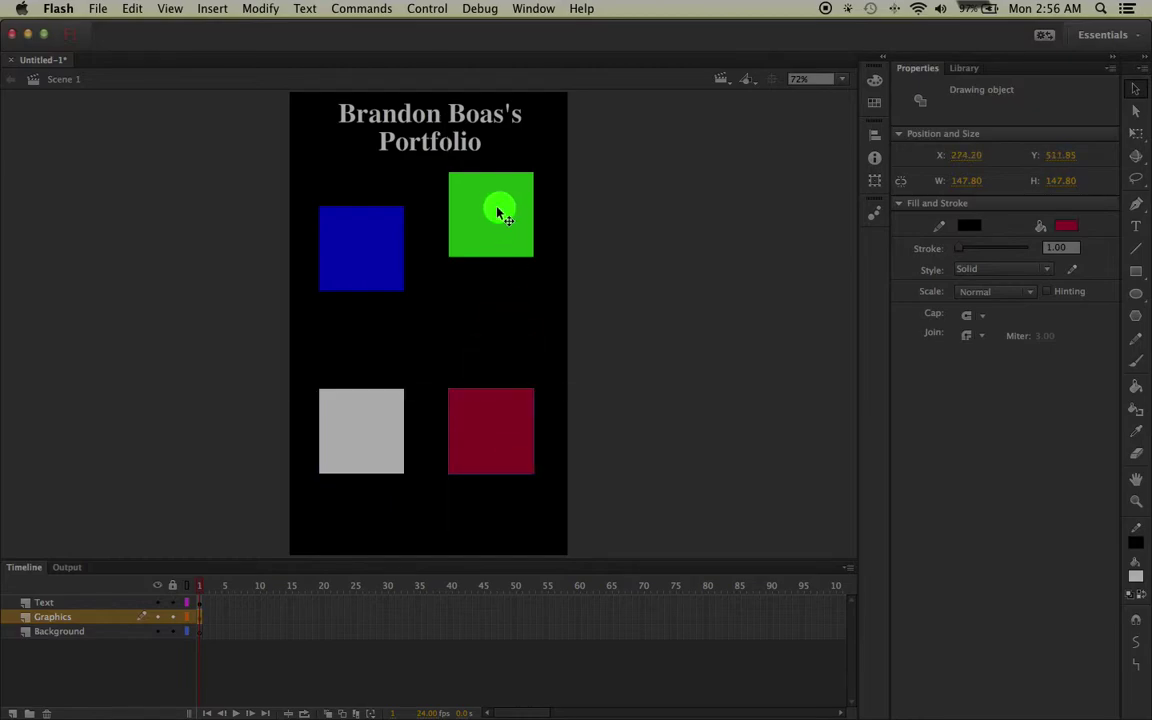
left_click_drag(500, 213, 489, 245)
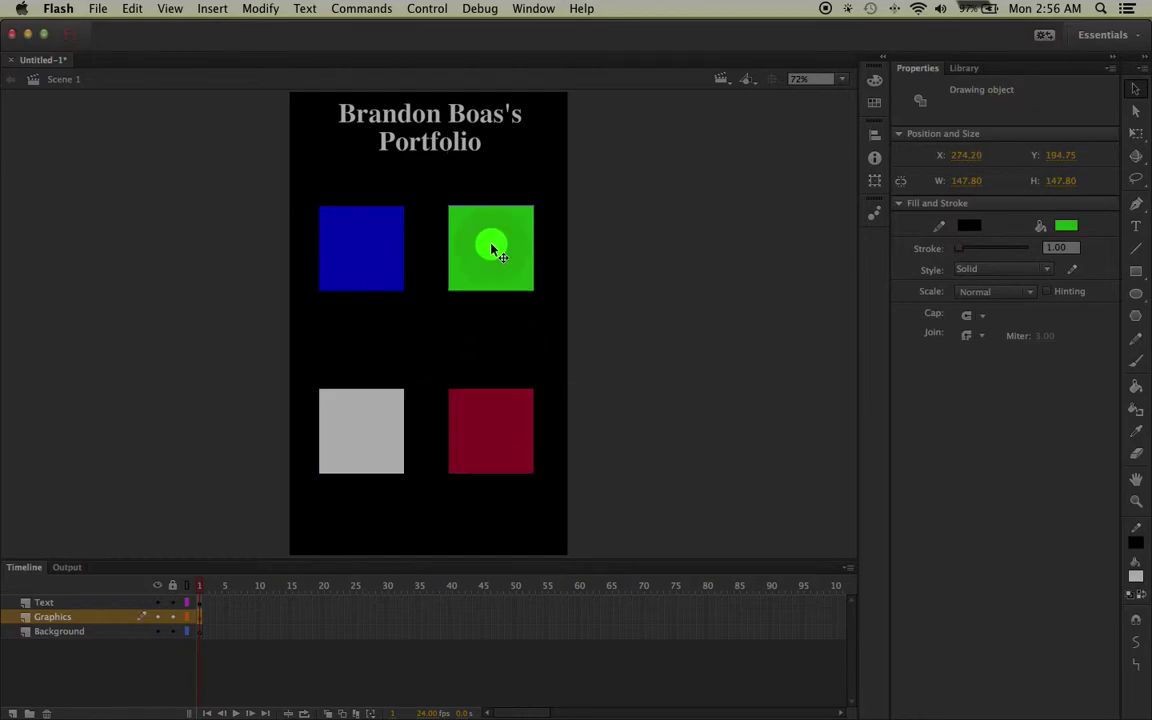
Create a layer folder named 'Main Content'.
left_click(29, 713)
double_click(48, 617)
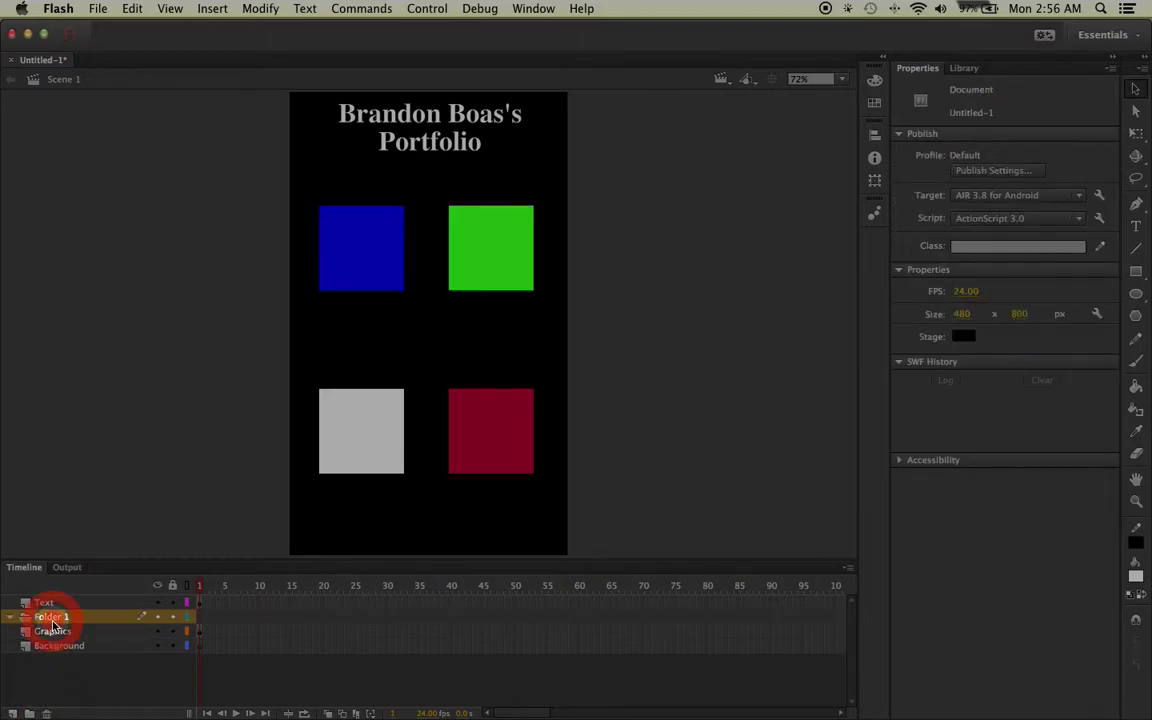
type("Main Content")
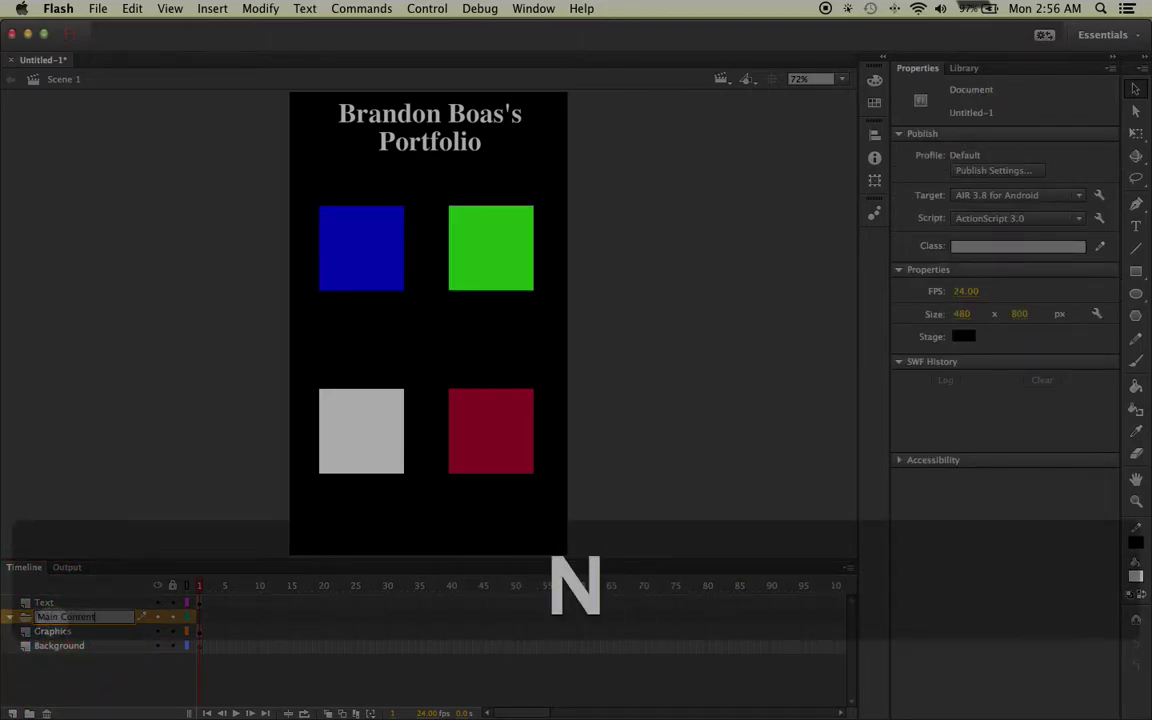
key("Return")
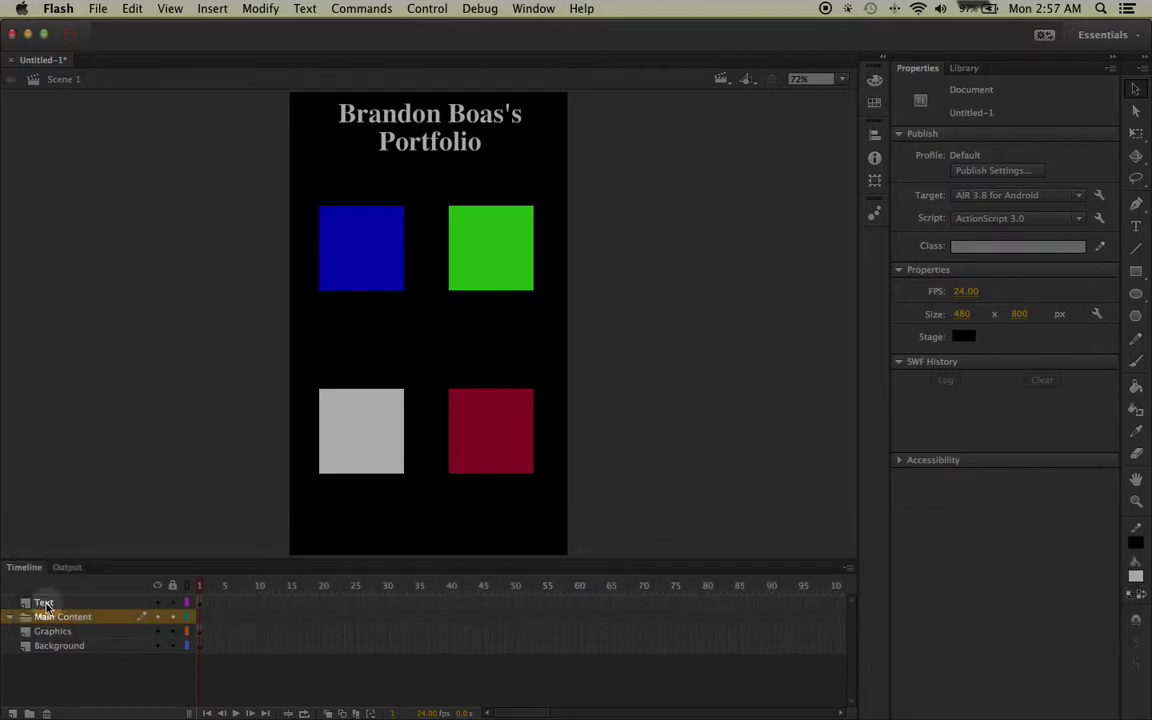
Move the Text, Graphics and Background layers into the Main Content folder.
left_click(46, 605)
left_click_drag(47, 616, 50, 619)
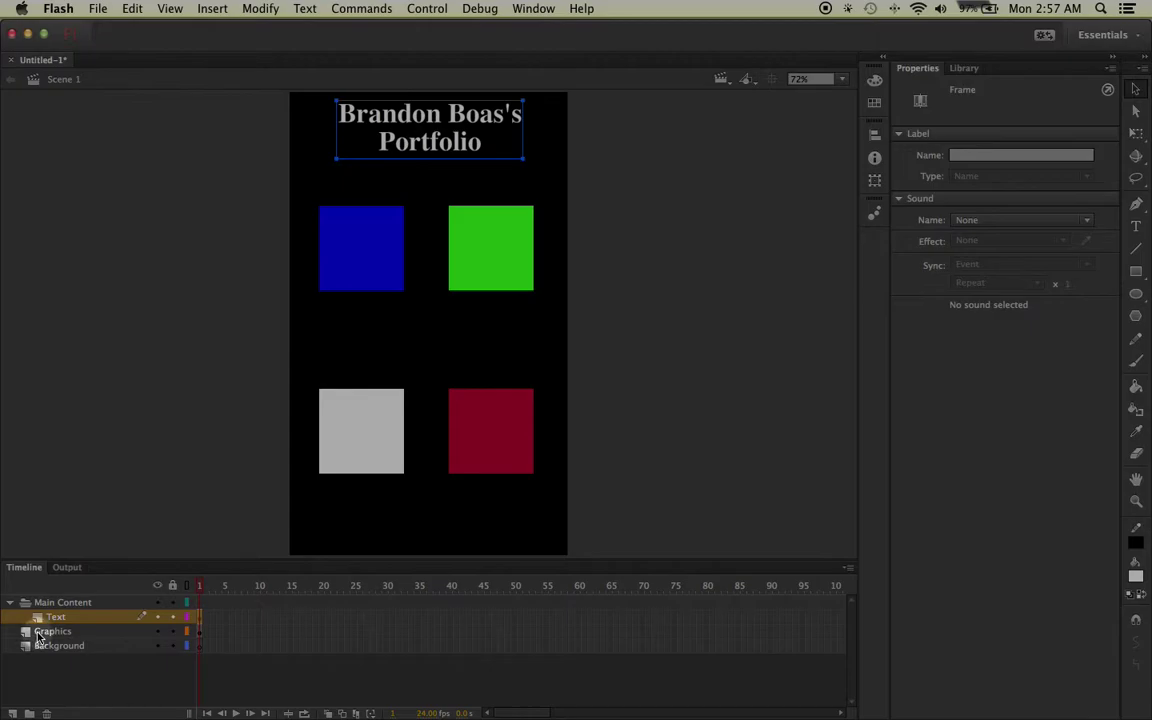
left_click(55, 631)
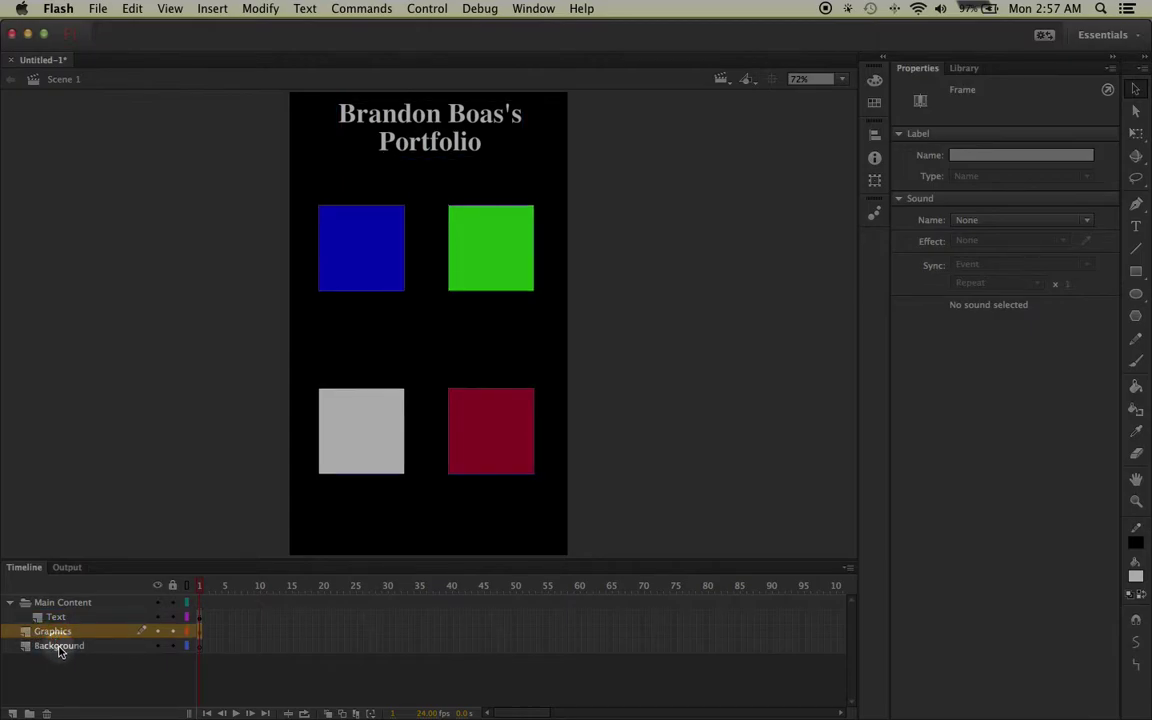
left_click(58, 648)
left_click(57, 633, "shift")
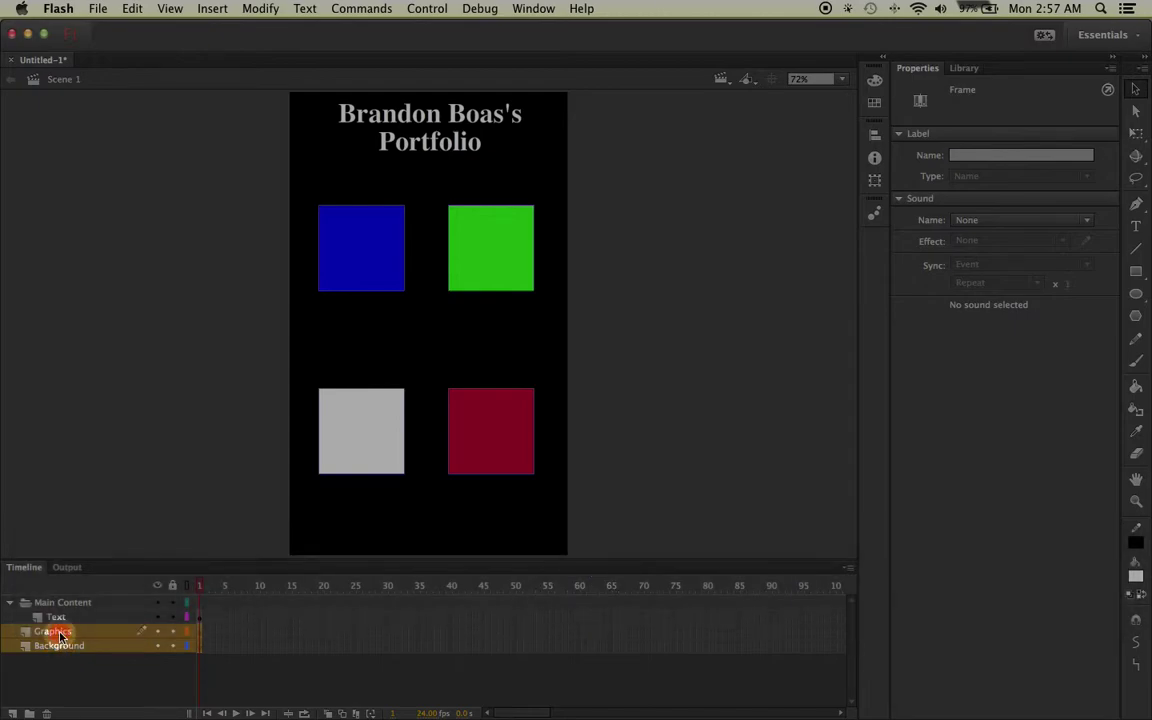
left_click_drag(60, 634, 62, 607)
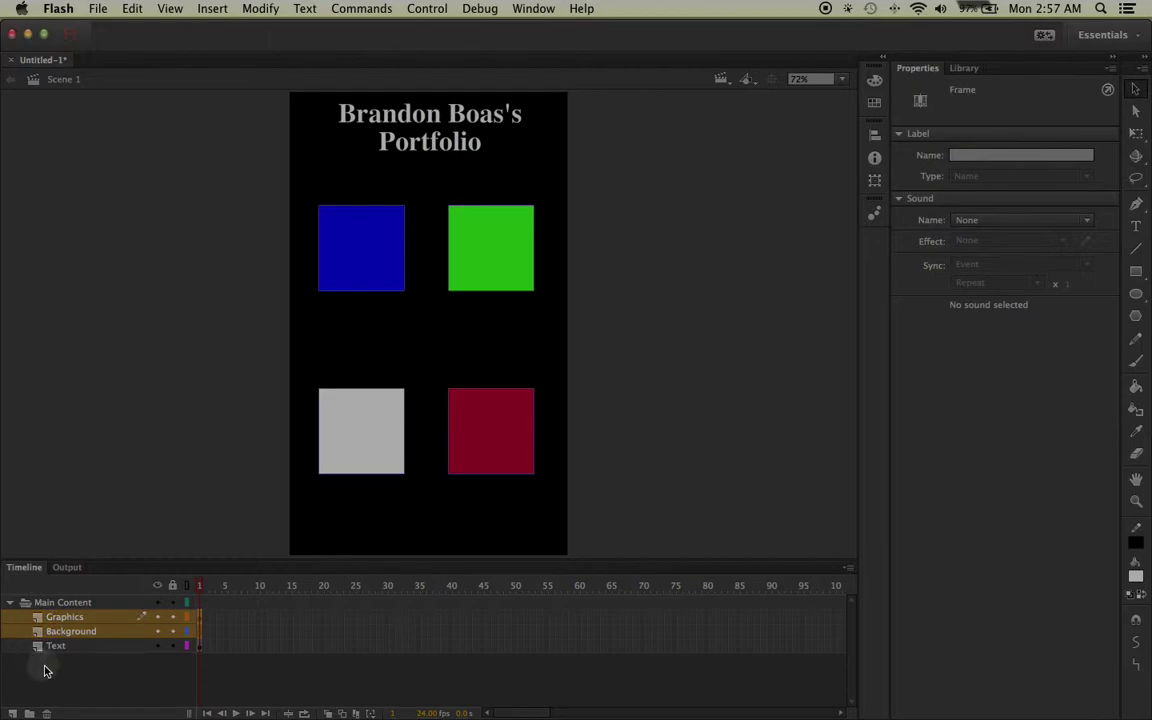
Add Layer 5, move it above Main Content, then delete it and collapse the folder.
left_click(12, 713)
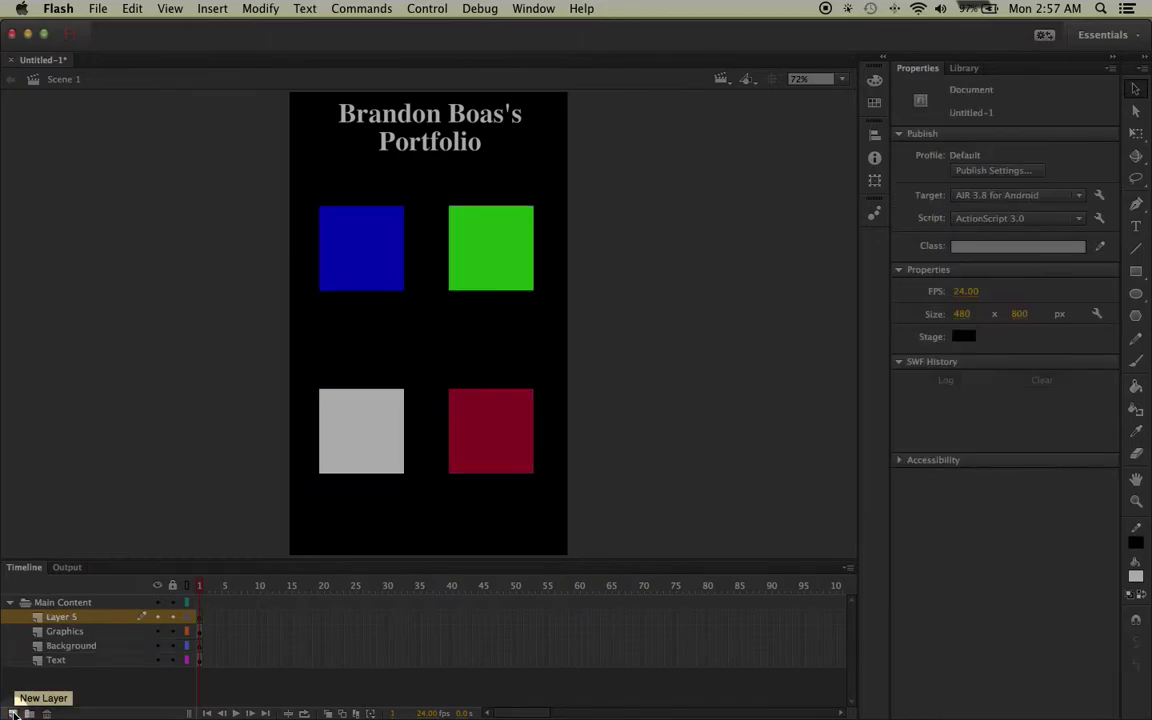
left_click(40, 620)
left_click_drag(36, 603, 37, 598)
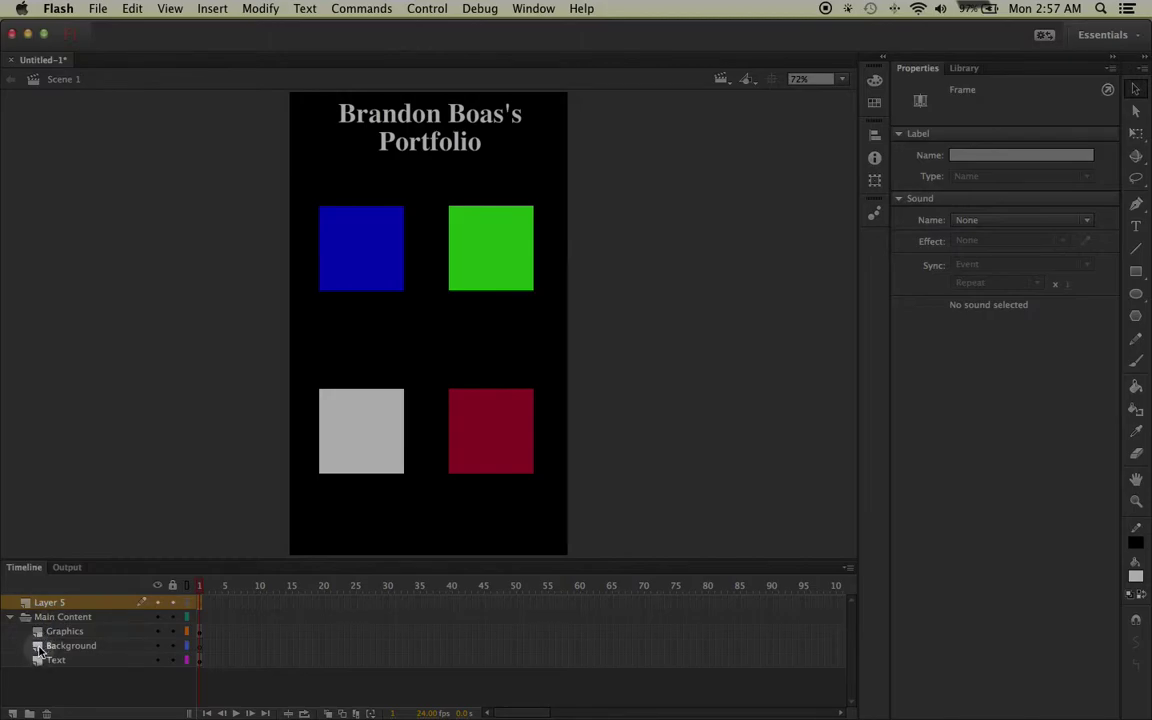
left_click_drag(40, 604, 46, 710)
left_click(11, 604)
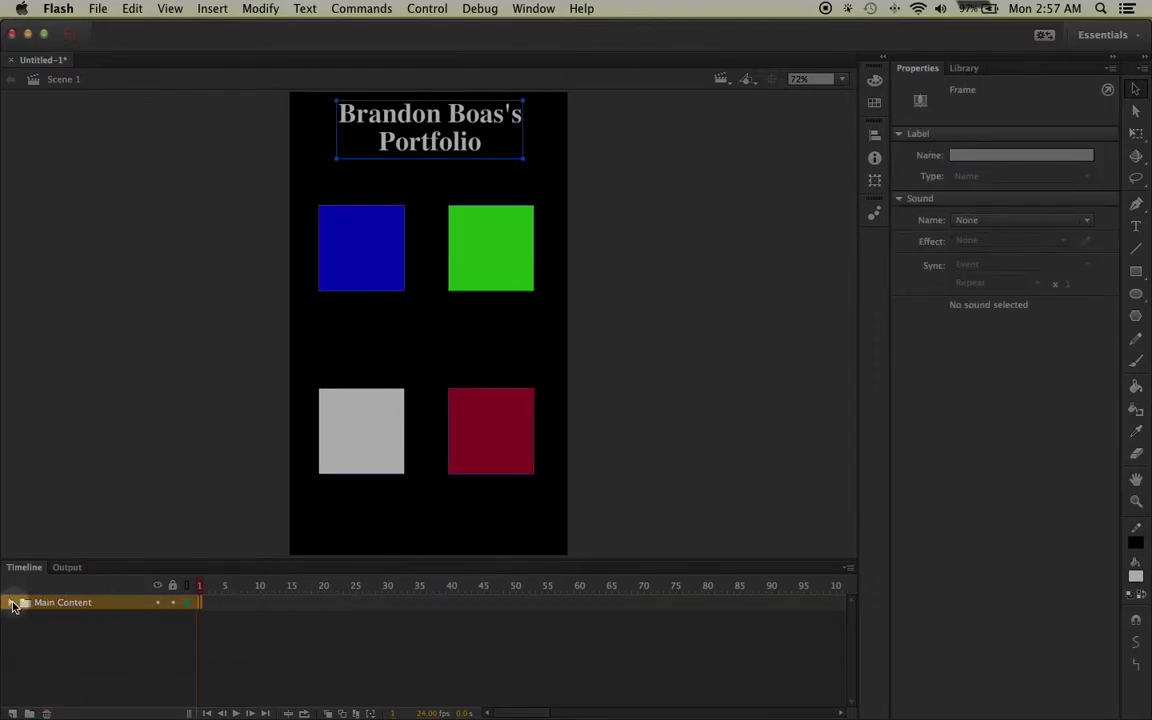
Expand the Main Content folder to show the Graphics, Background and Text layers.
left_click(11, 603)
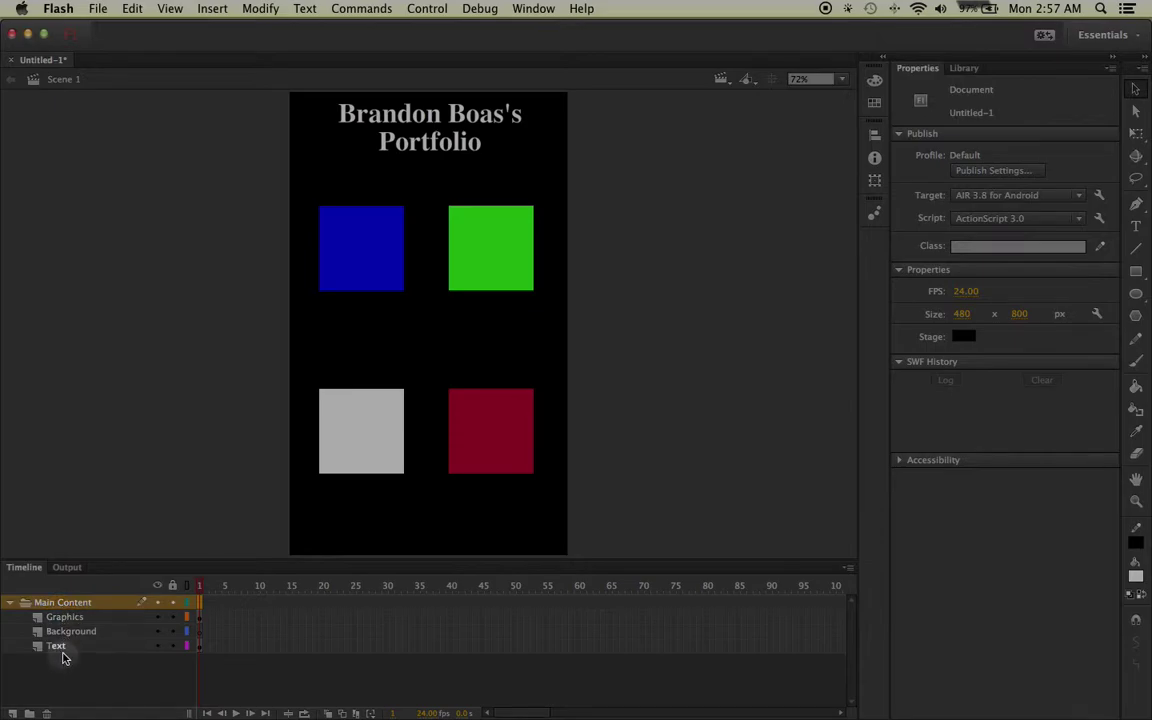